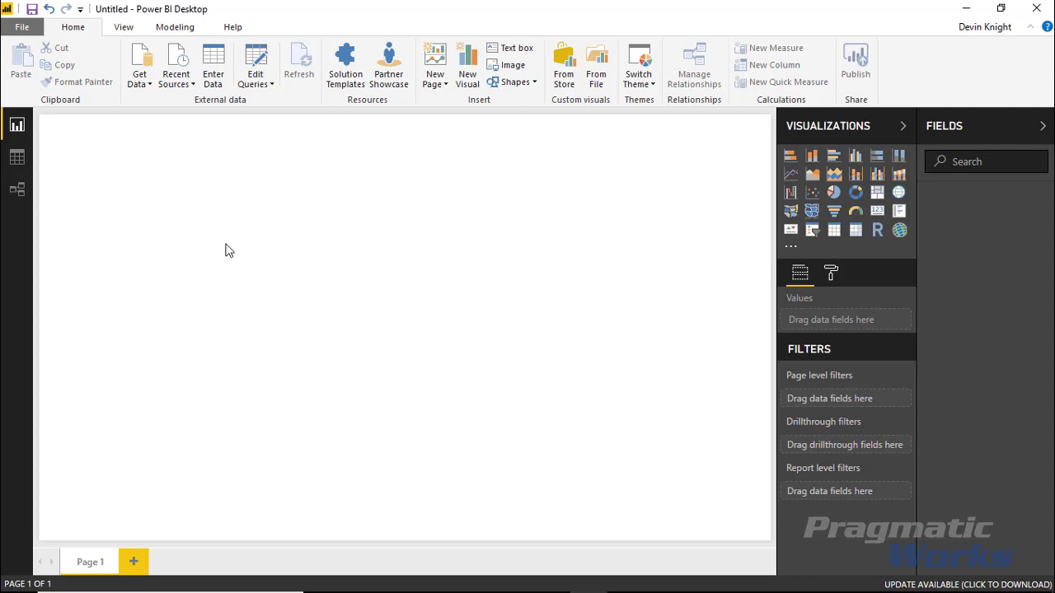
# Connect to the Survey Questions.xlsx workbook and tick its Questions table in the Navigator.
pyautogui.click(149, 90)
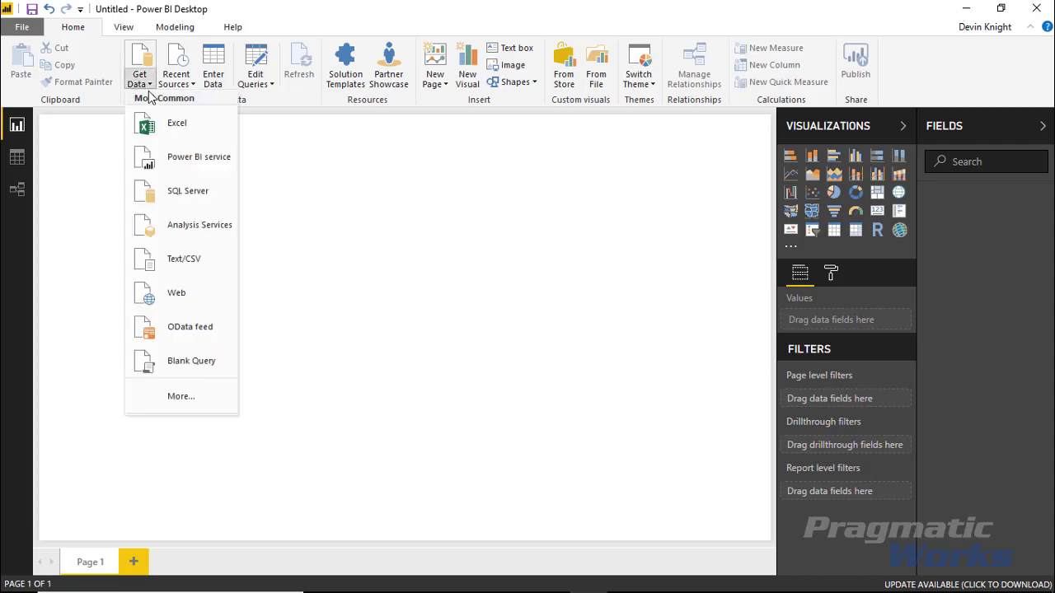
pyautogui.click(176, 132)
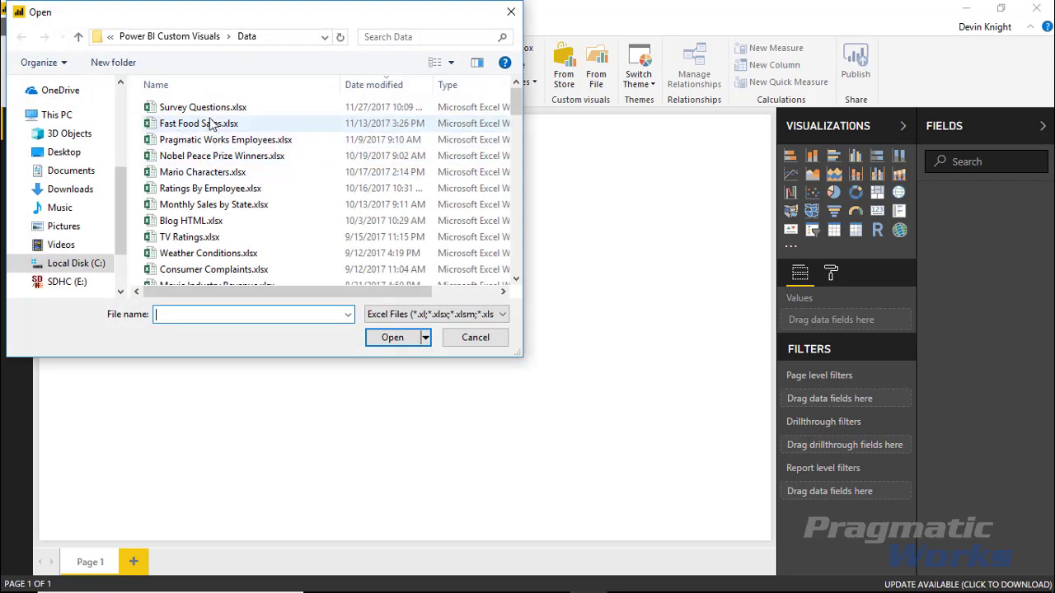
pyautogui.click(191, 112)
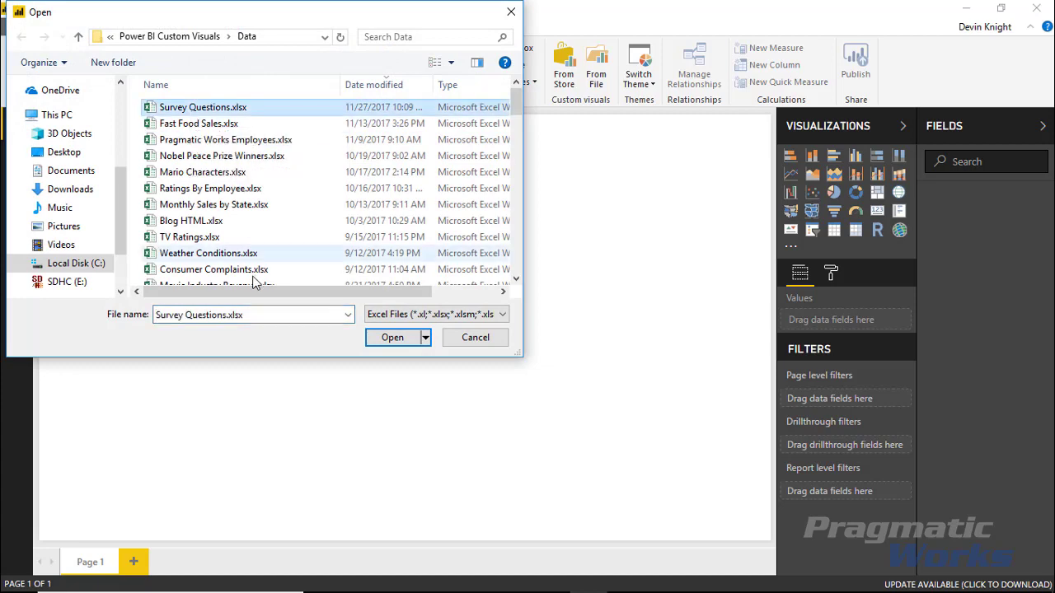
pyautogui.click(387, 342)
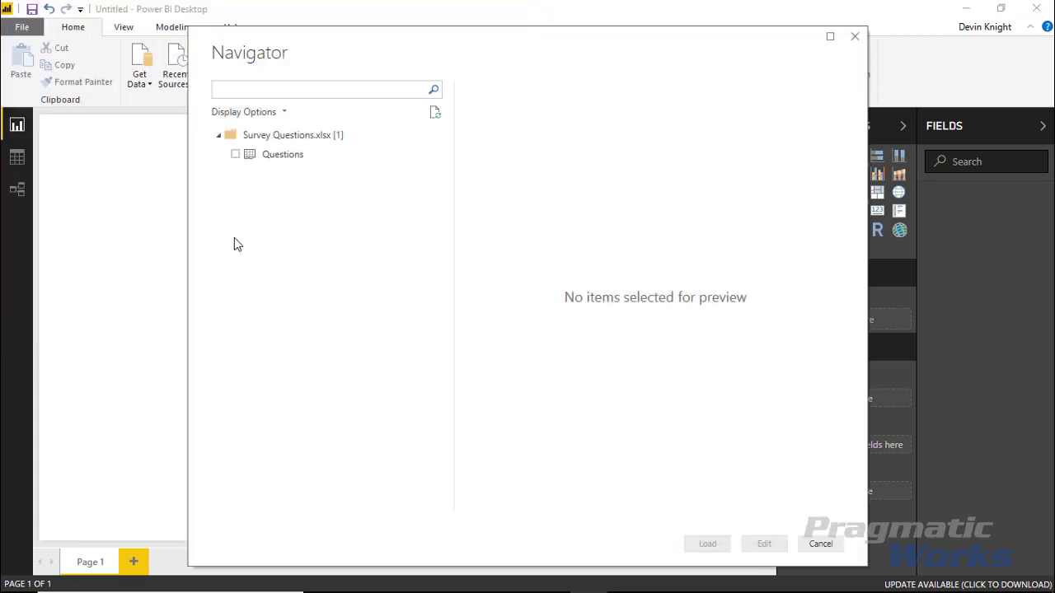
pyautogui.click(264, 157)
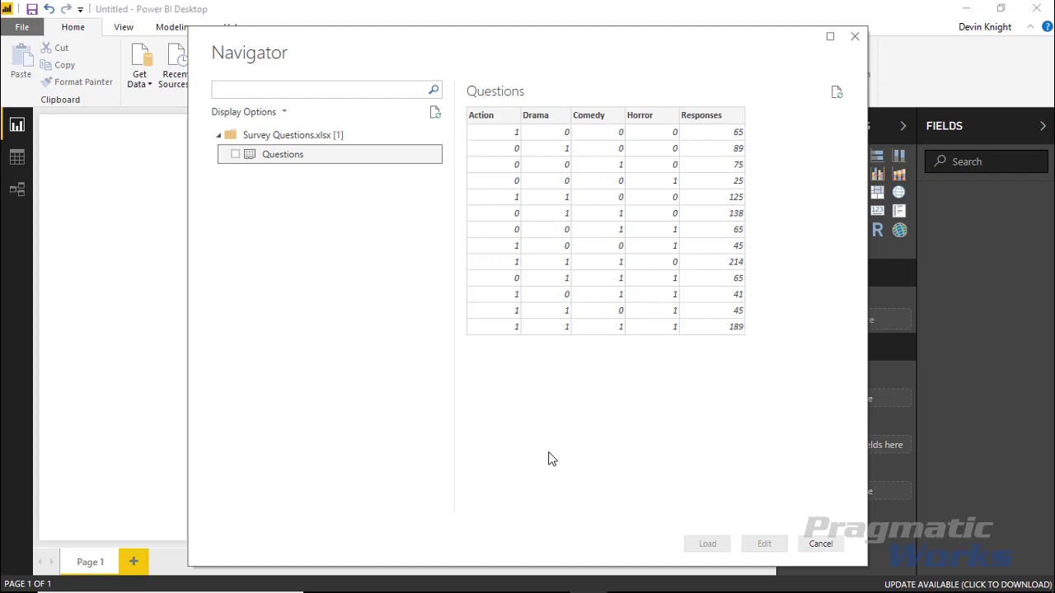
pyautogui.click(236, 155)
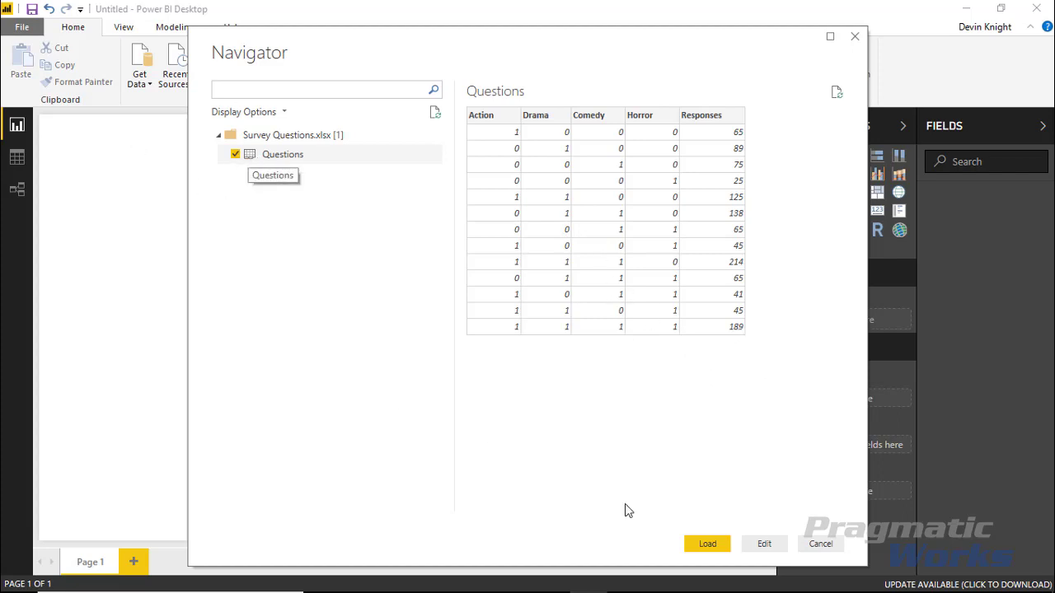
# Load the Questions table and add Venn Diagram by MAQ Software from the visuals store.
pyautogui.click(699, 544)
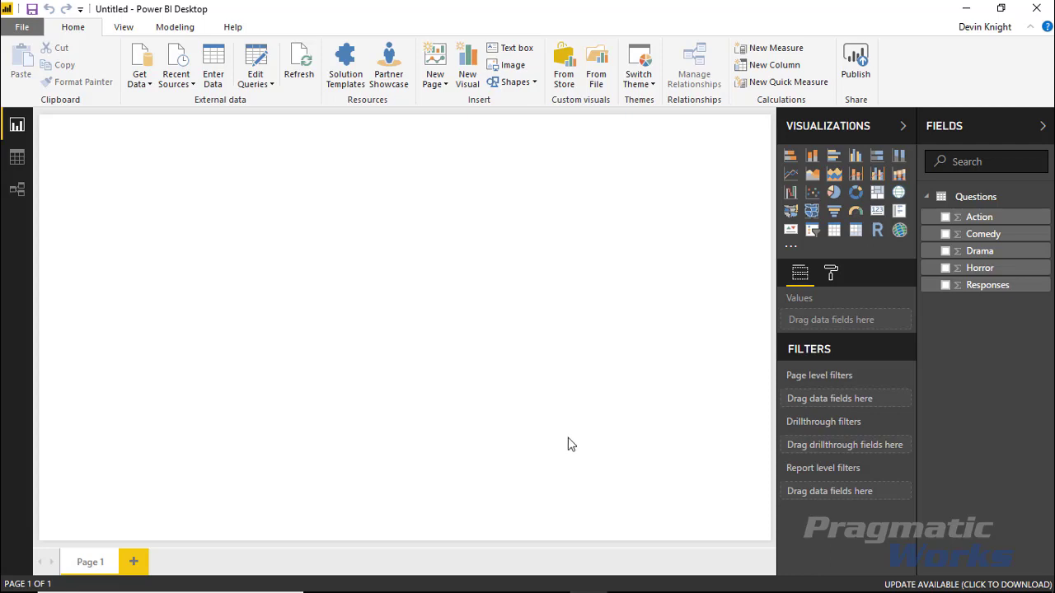
pyautogui.click(566, 83)
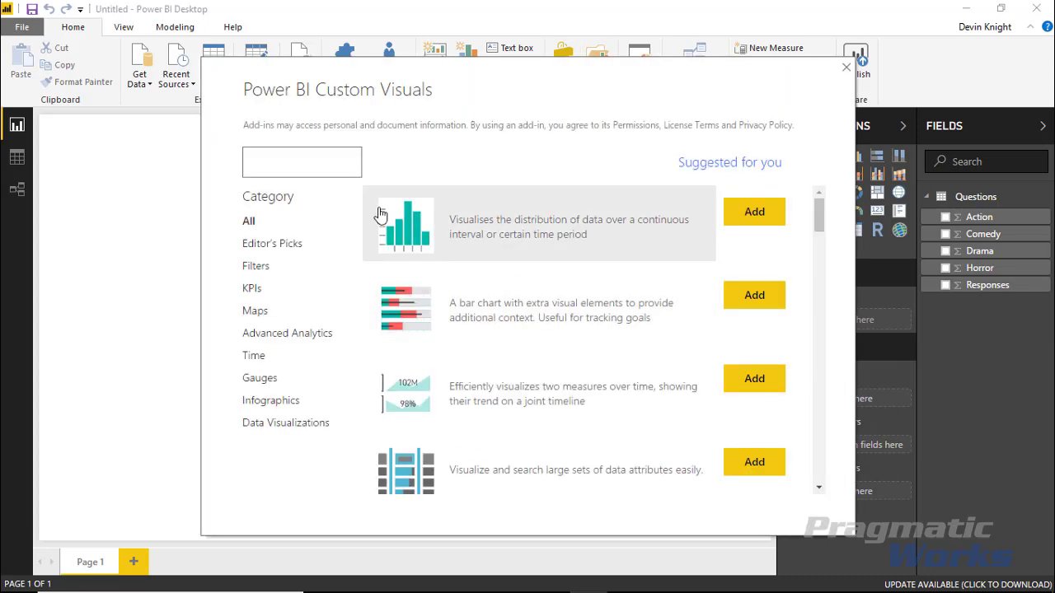
pyautogui.write('venn')
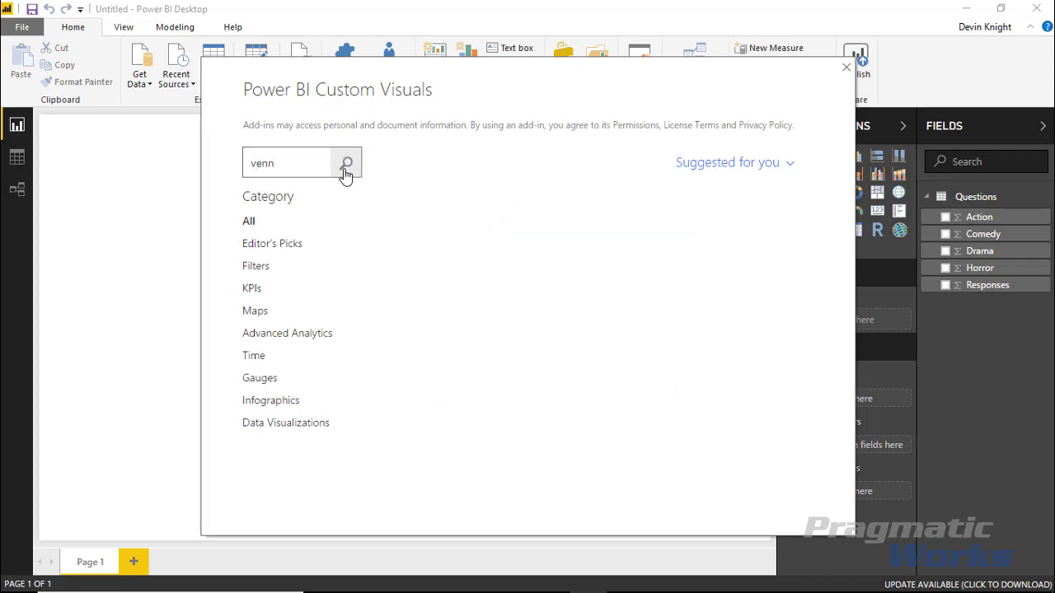
pyautogui.click(345, 170)
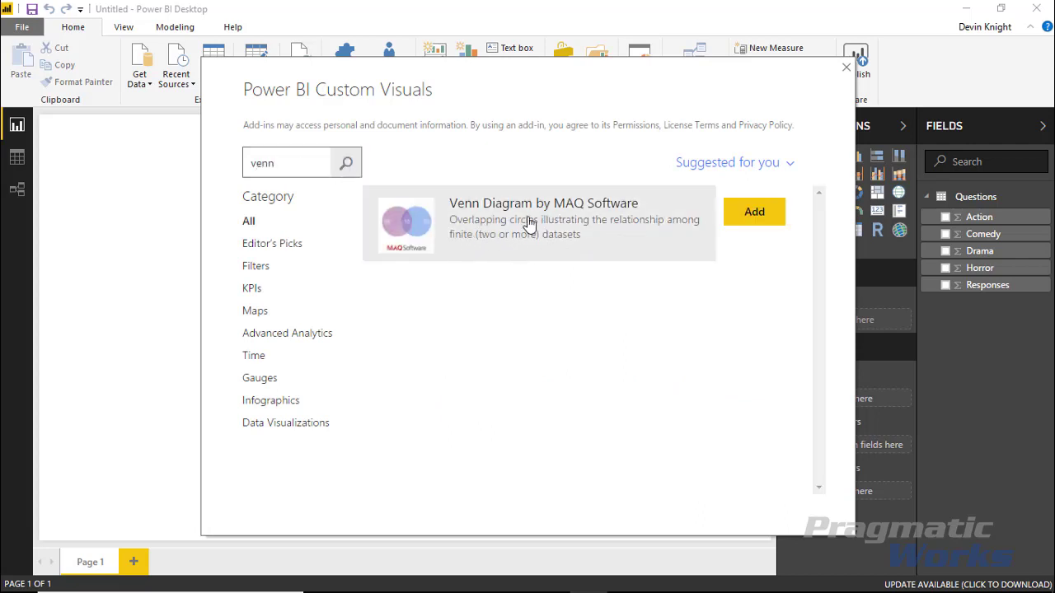
pyautogui.click(750, 213)
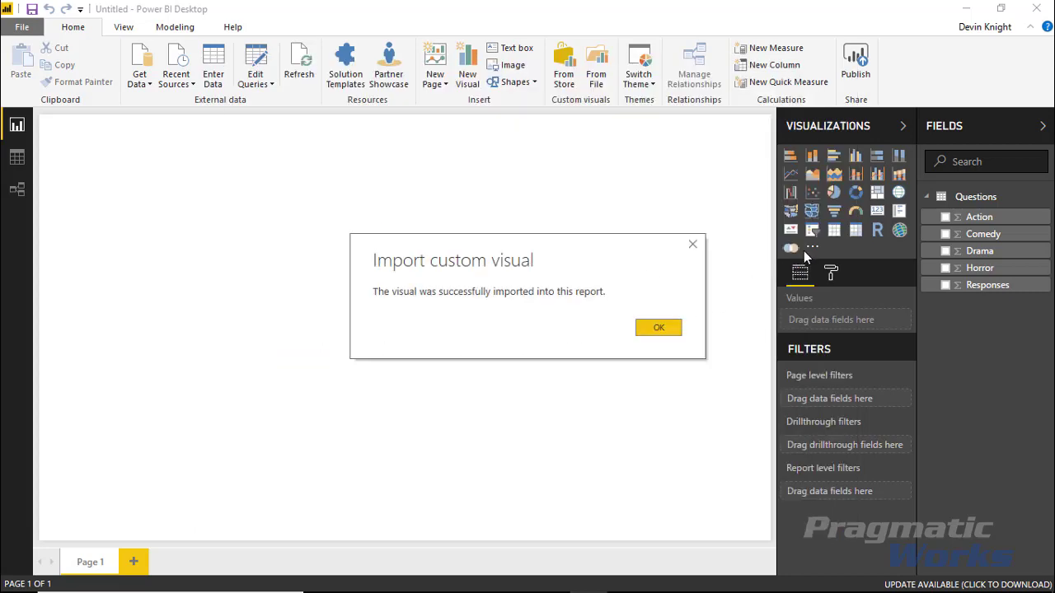
pyautogui.click(661, 329)
# Place a Venn Diagram visual and enlarge it across the page.
pyautogui.click(790, 248)
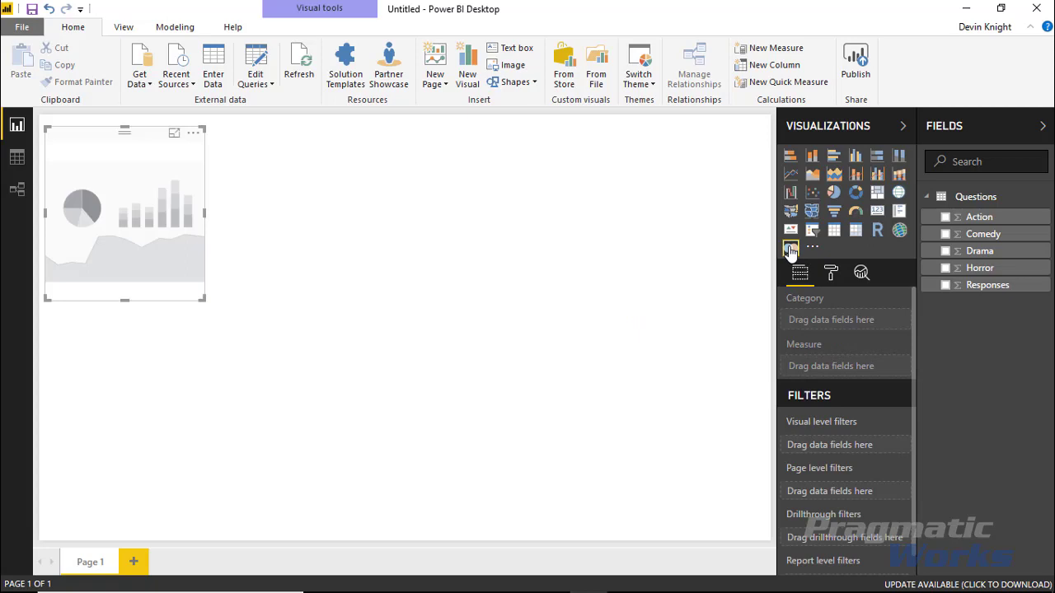
pyautogui.moveTo(202, 299)
pyautogui.mouseDown()
pyautogui.moveTo(423, 482)
pyautogui.moveTo(495, 498)
pyautogui.mouseUp()
pyautogui.click(536, 513)
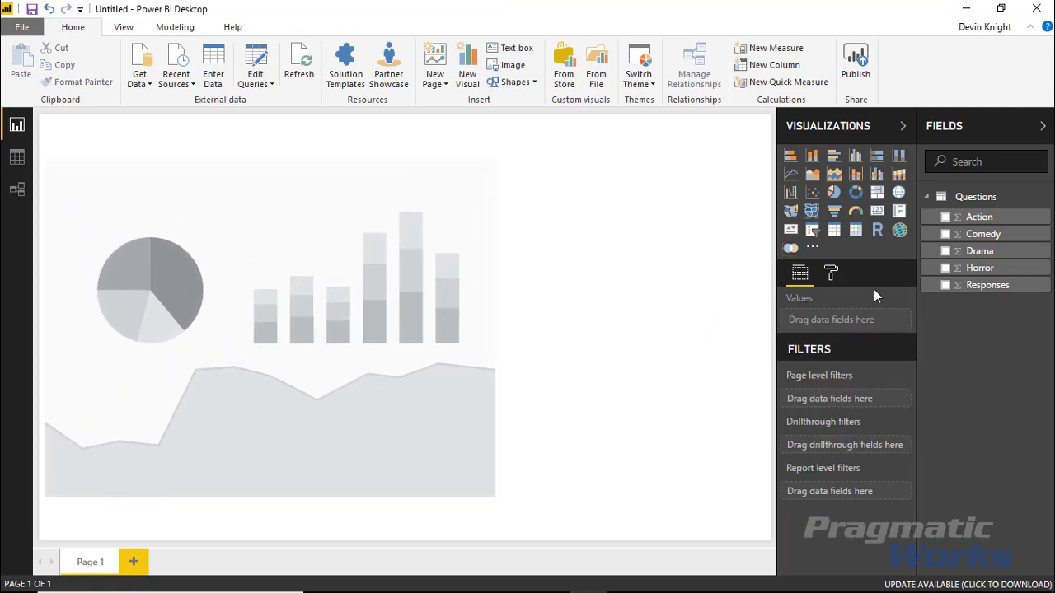
# Use Responses as the measure with Action and Comedy as the categories.
pyautogui.click(363, 262)
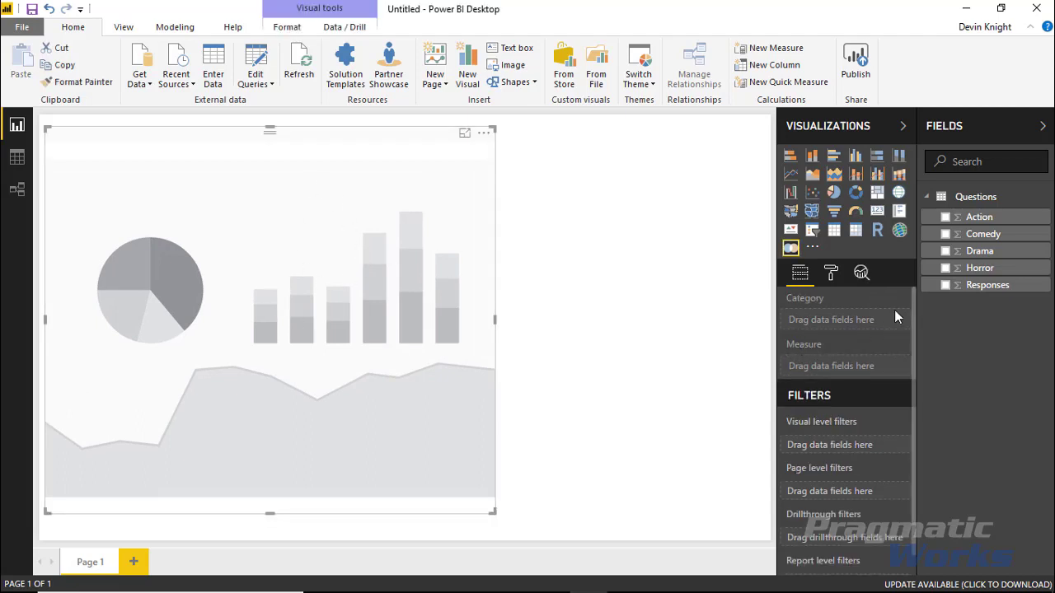
pyautogui.moveTo(988, 286); pyautogui.dragTo(870, 372)
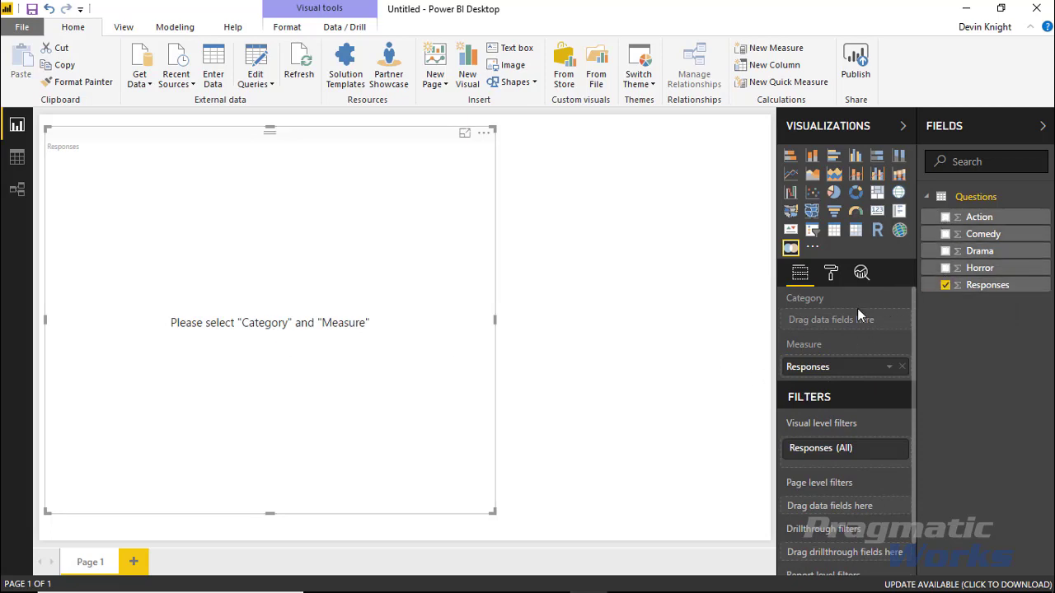
pyautogui.press('space')
pyautogui.click(945, 234)
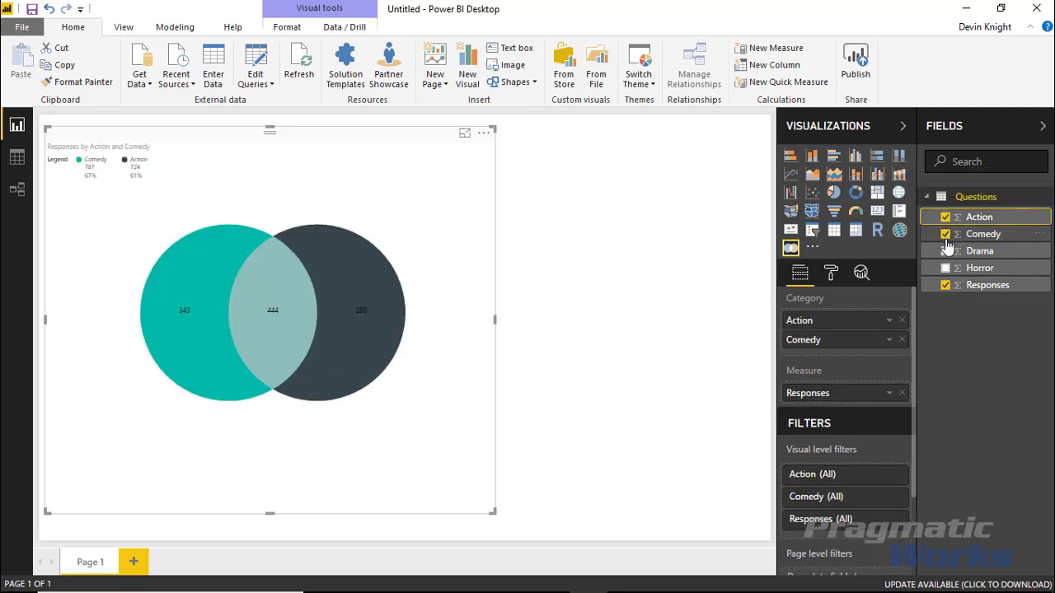
# Tick Drama and Horror to add them as the third and fourth genre circles.
pyautogui.click(945, 268)
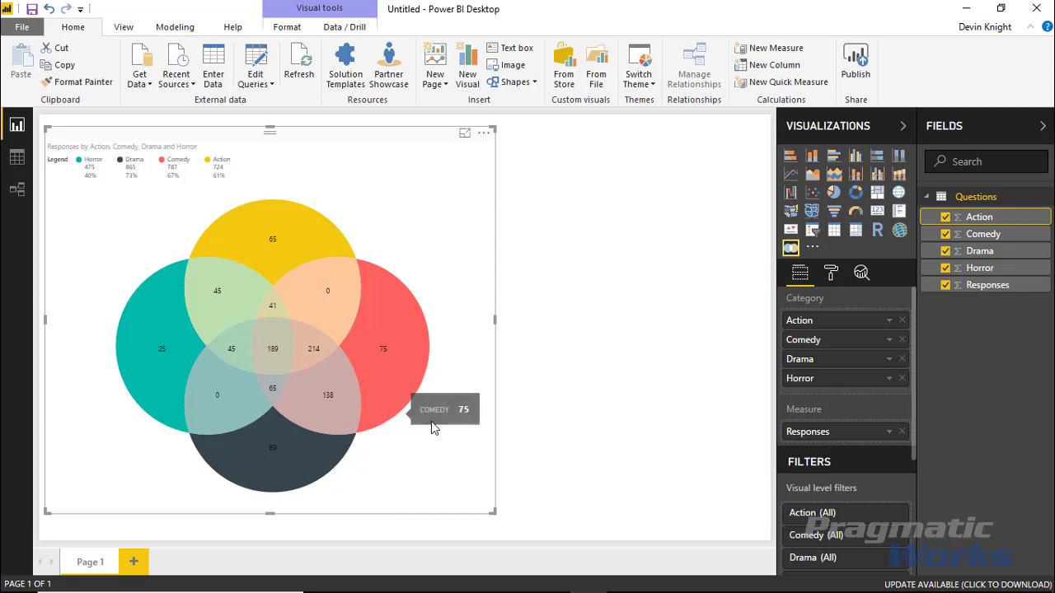
# Raise the Venn legend's text size from 8 to 14.
pyautogui.click(831, 276)
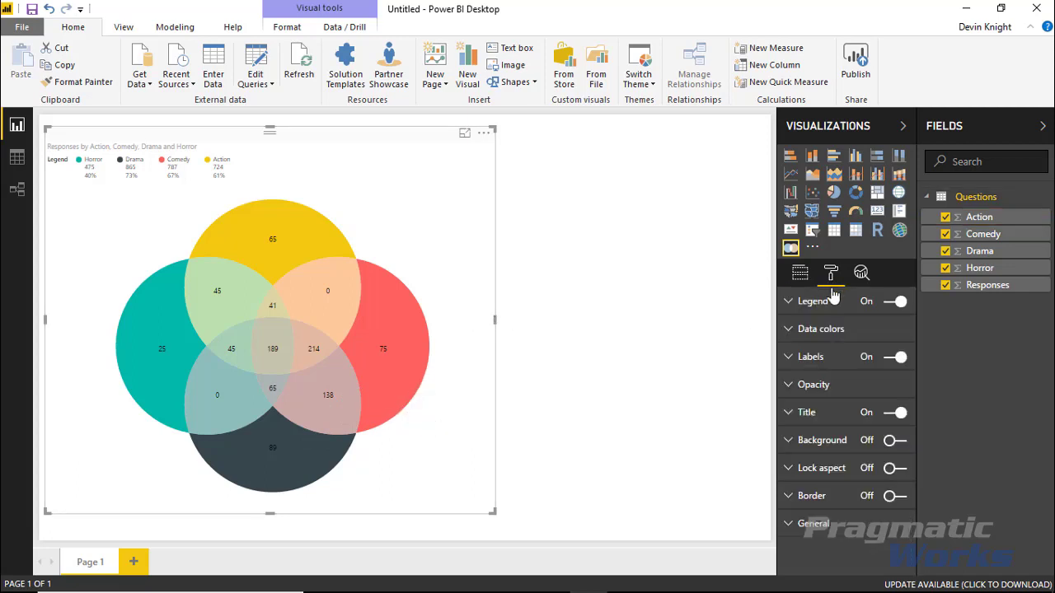
pyautogui.click(787, 302)
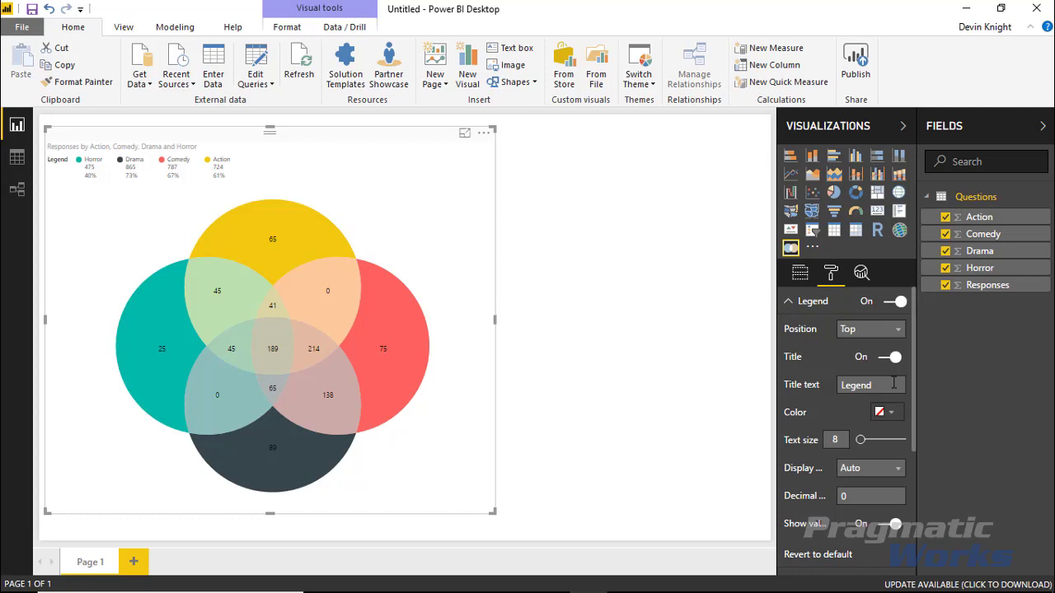
pyautogui.moveTo(861, 440); pyautogui.dragTo(868, 440)
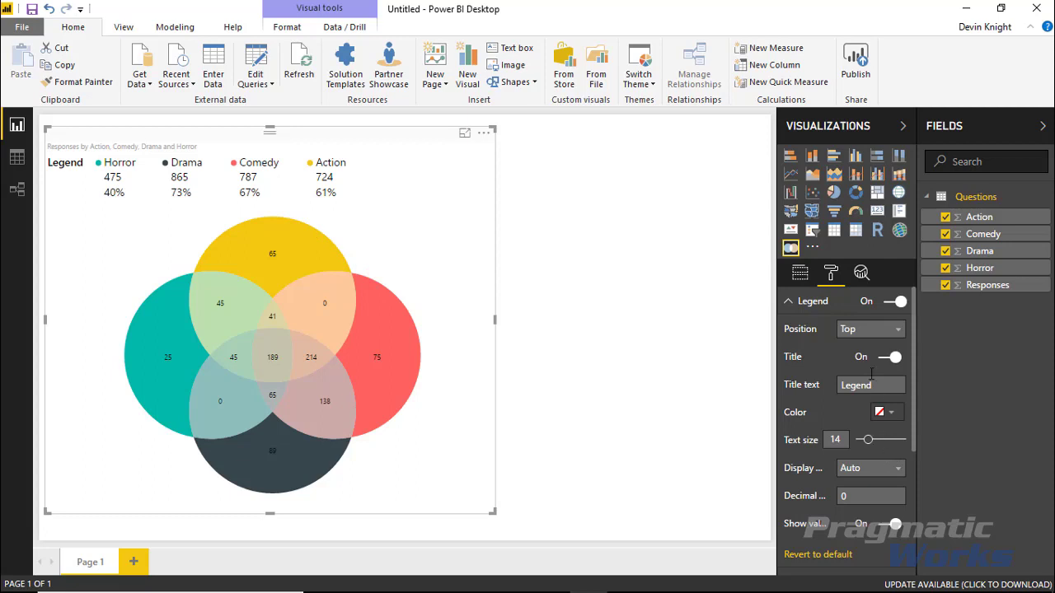
# Position the legend at Top center and switch its Legend title off.
pyautogui.click(865, 328)
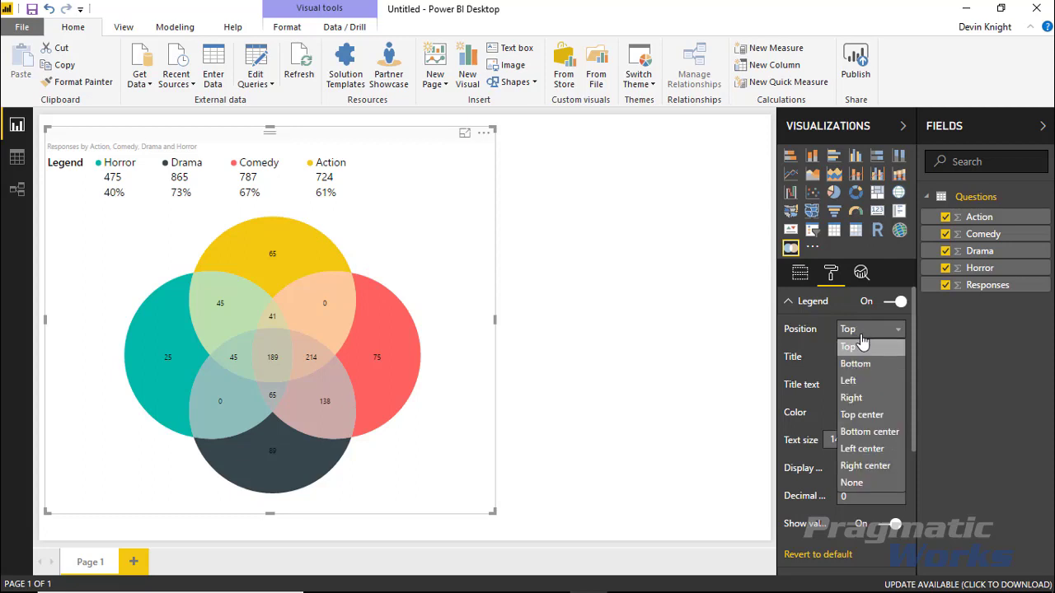
pyautogui.click(870, 398)
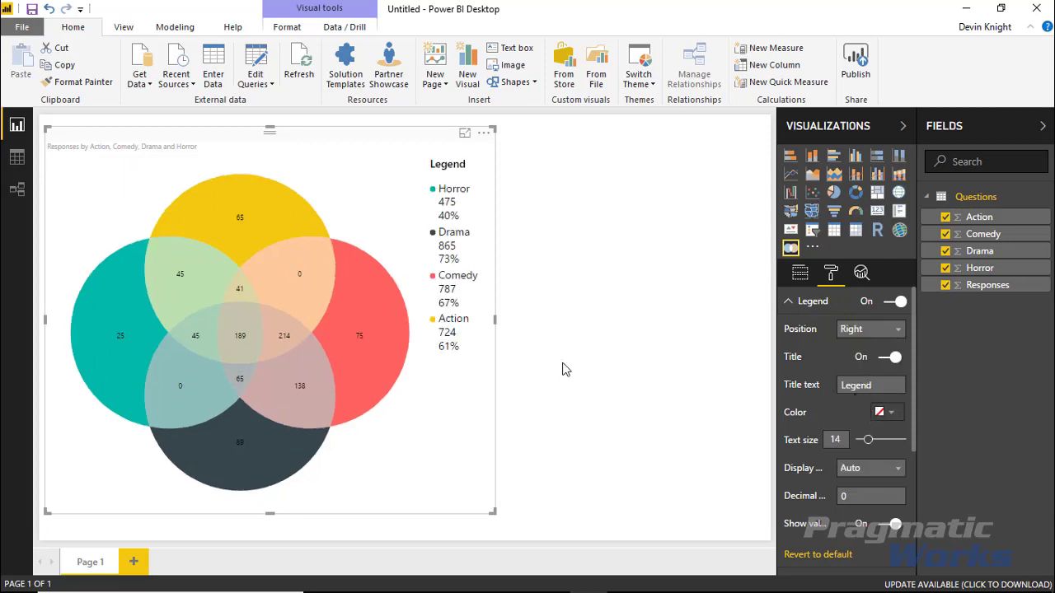
pyautogui.click(901, 329)
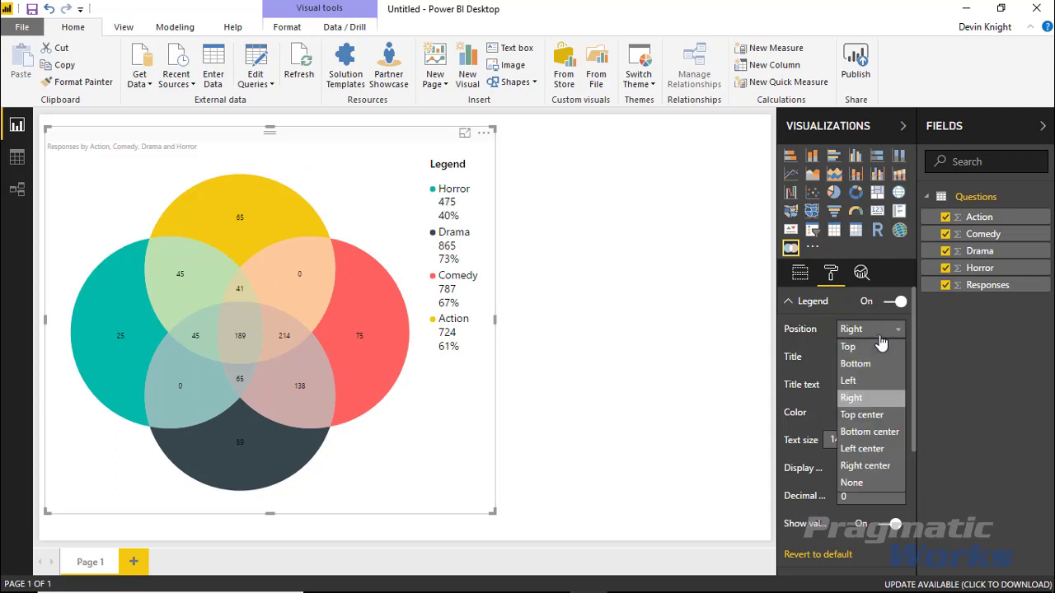
pyautogui.click(889, 468)
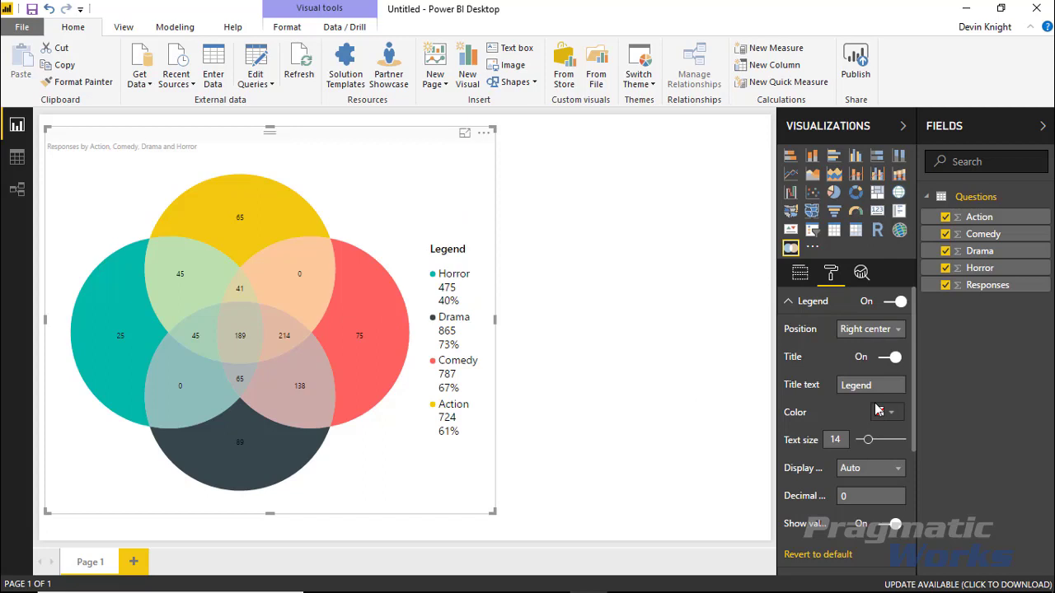
pyautogui.click(875, 330)
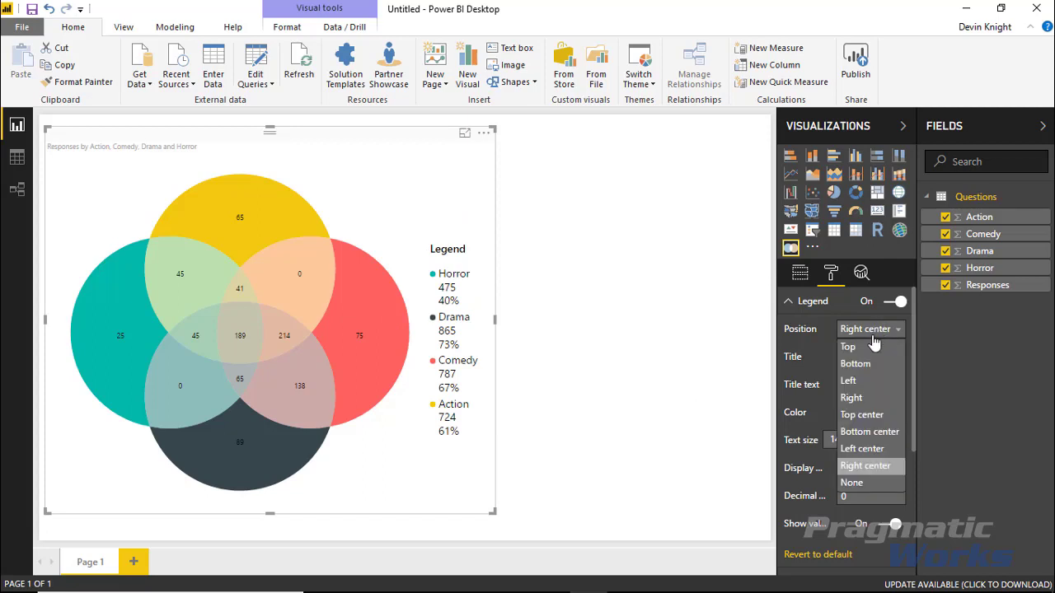
pyautogui.click(865, 435)
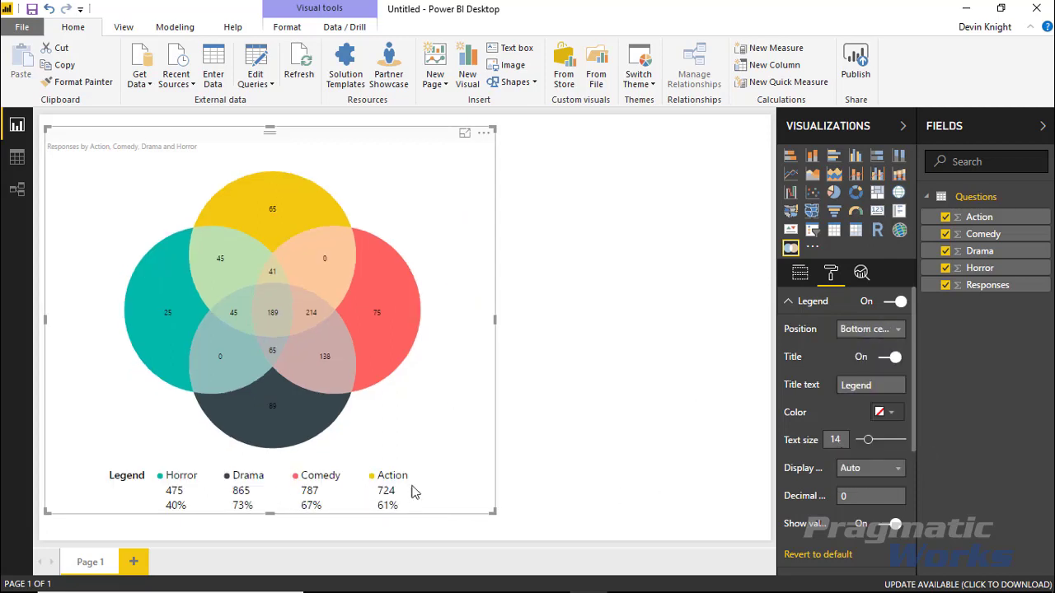
pyautogui.click(878, 334)
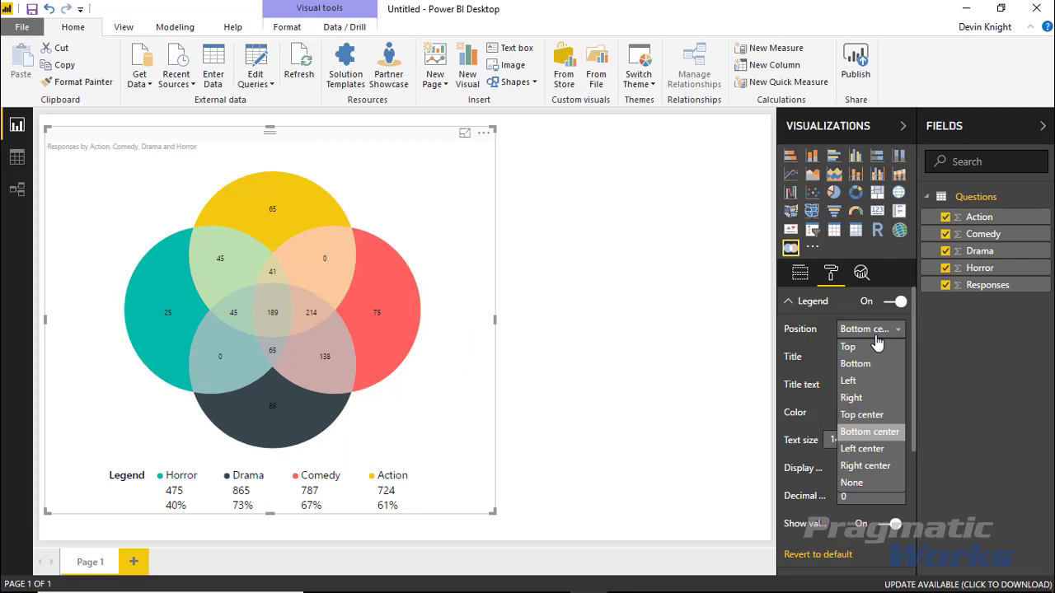
pyautogui.click(865, 415)
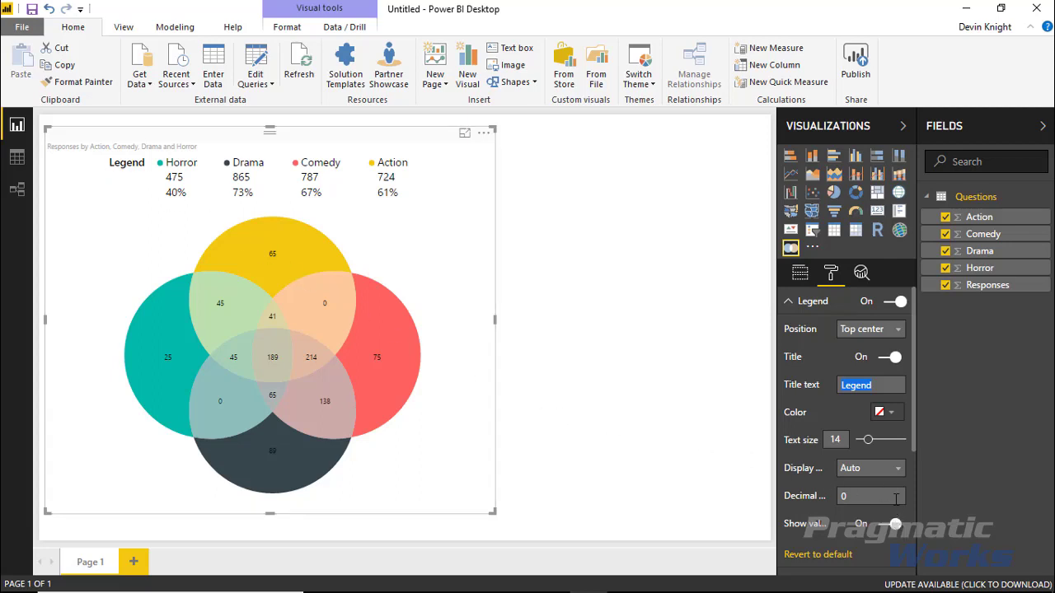
pyautogui.click(895, 368)
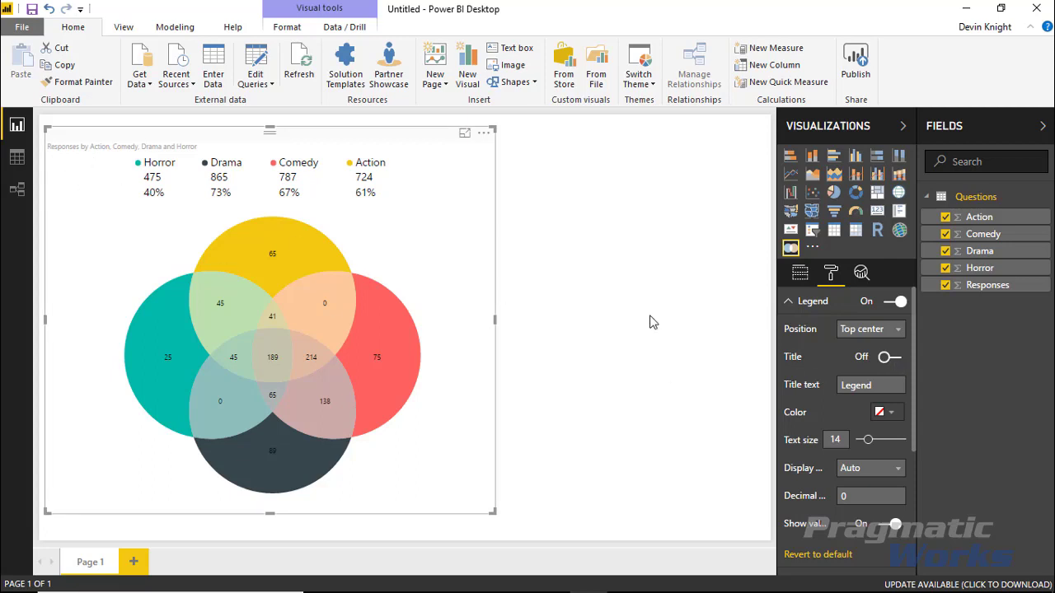
# Restore the legend title, then color Horror red, Comedy purple and Drama light blue.
pyautogui.click(883, 367)
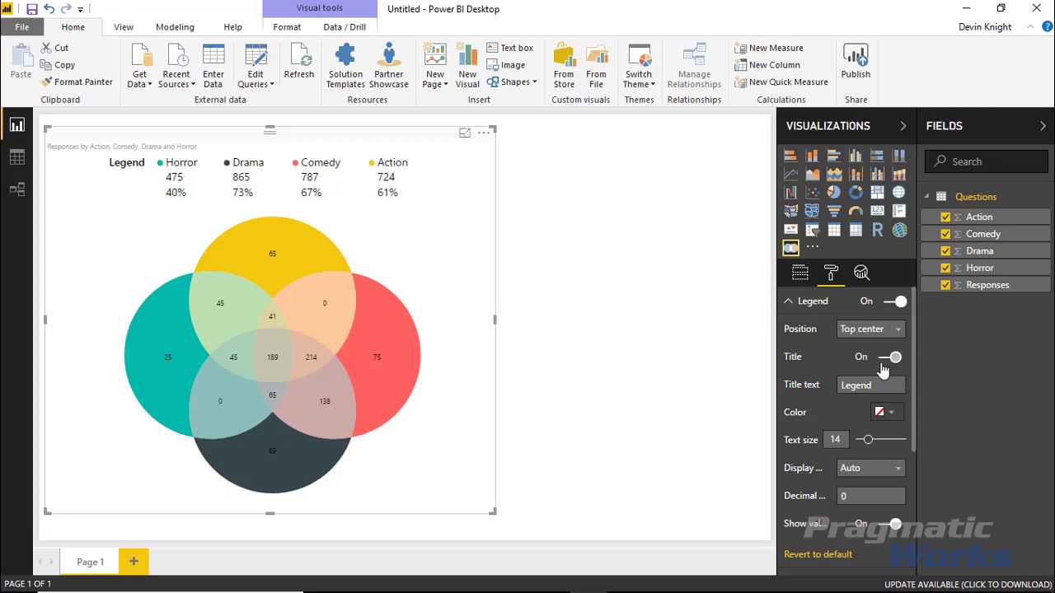
pyautogui.click(790, 307)
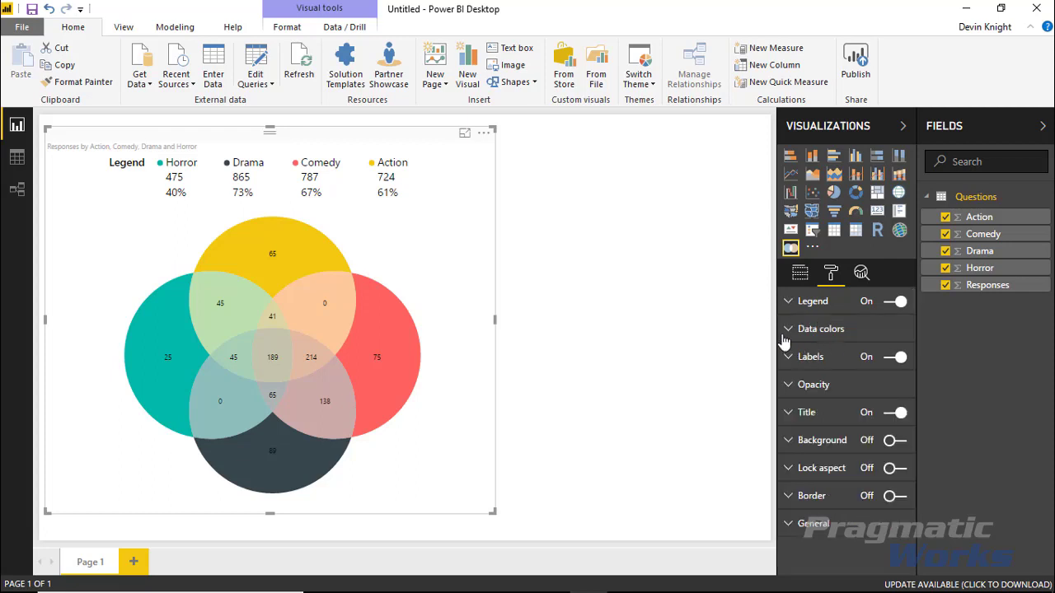
pyautogui.click(789, 329)
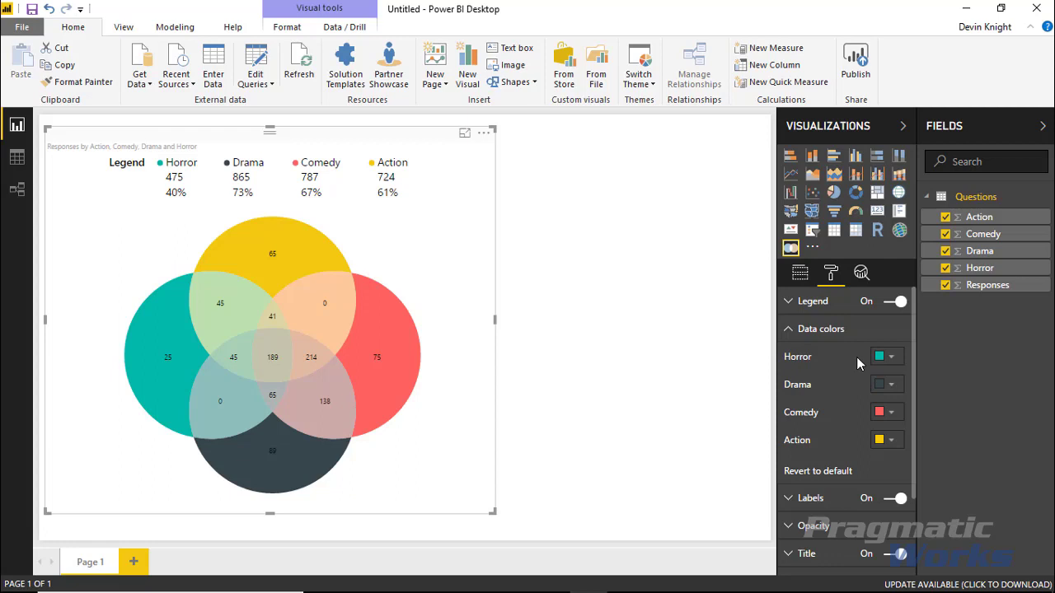
pyautogui.click(885, 356)
pyautogui.click(831, 393)
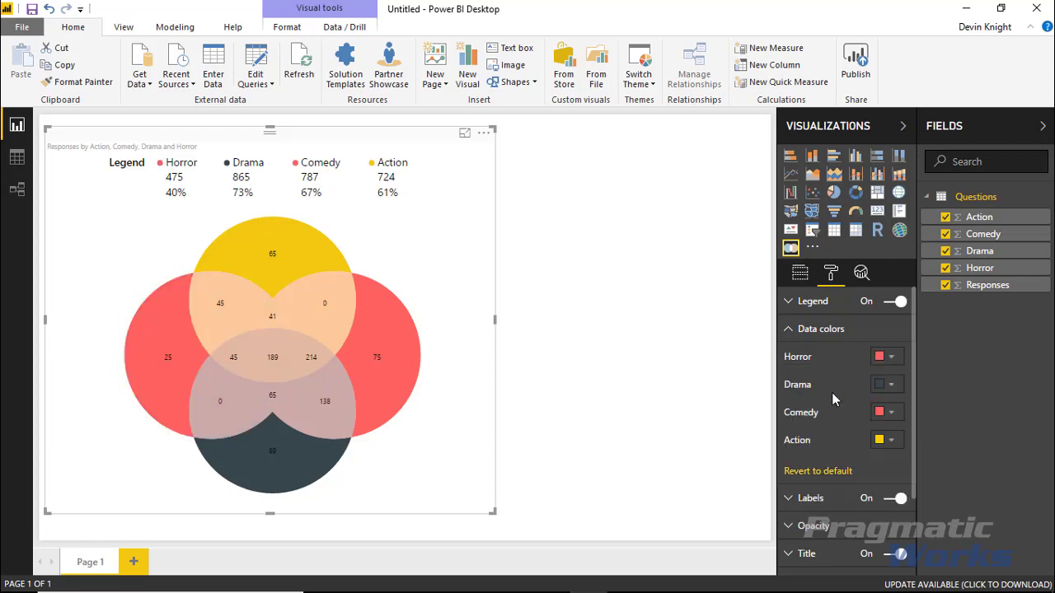
pyautogui.click(892, 416)
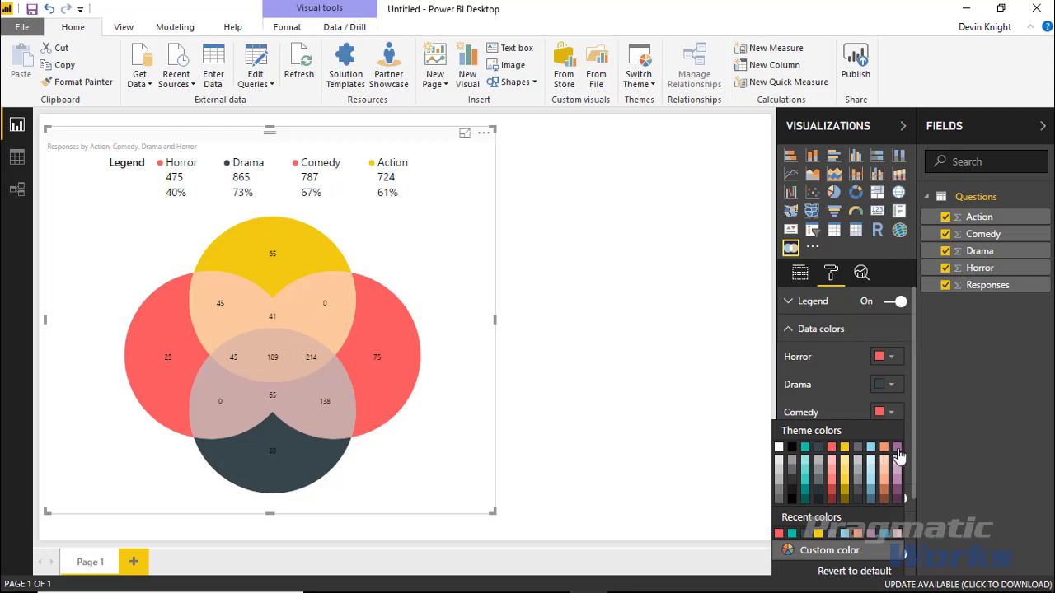
pyautogui.click(896, 455)
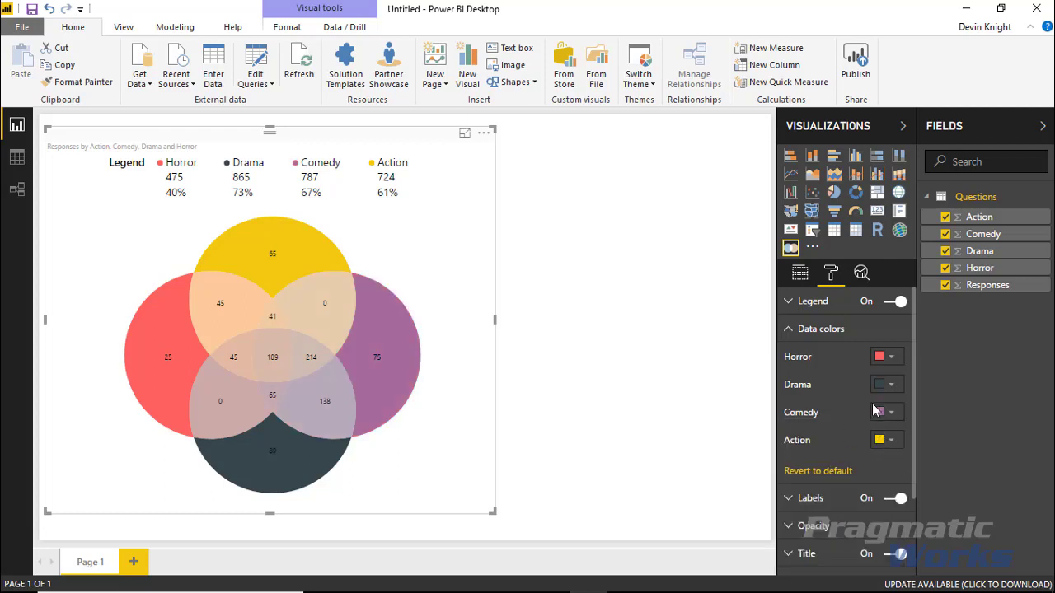
pyautogui.click(893, 385)
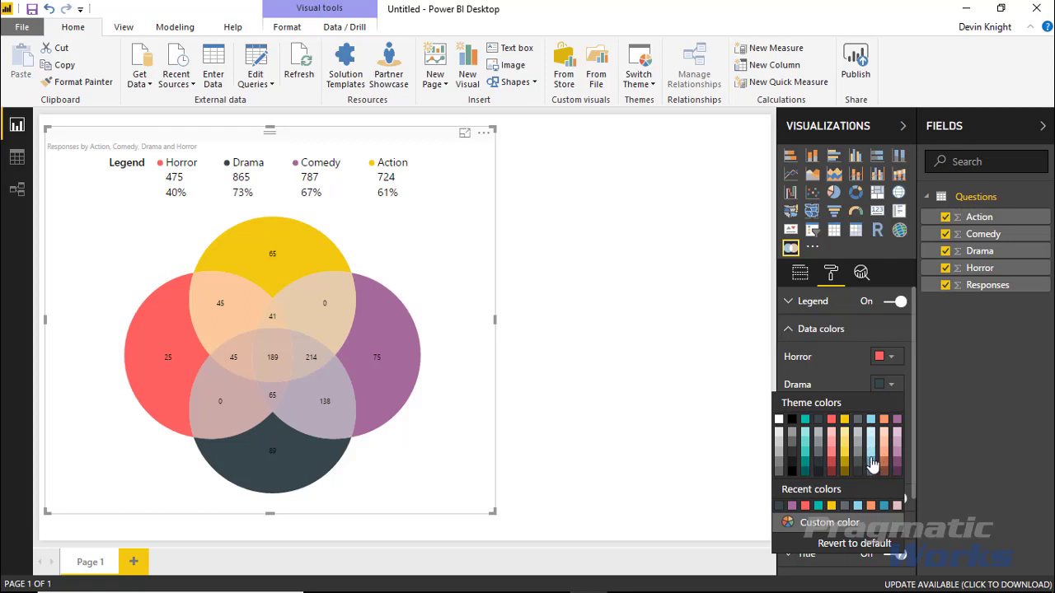
pyautogui.click(871, 451)
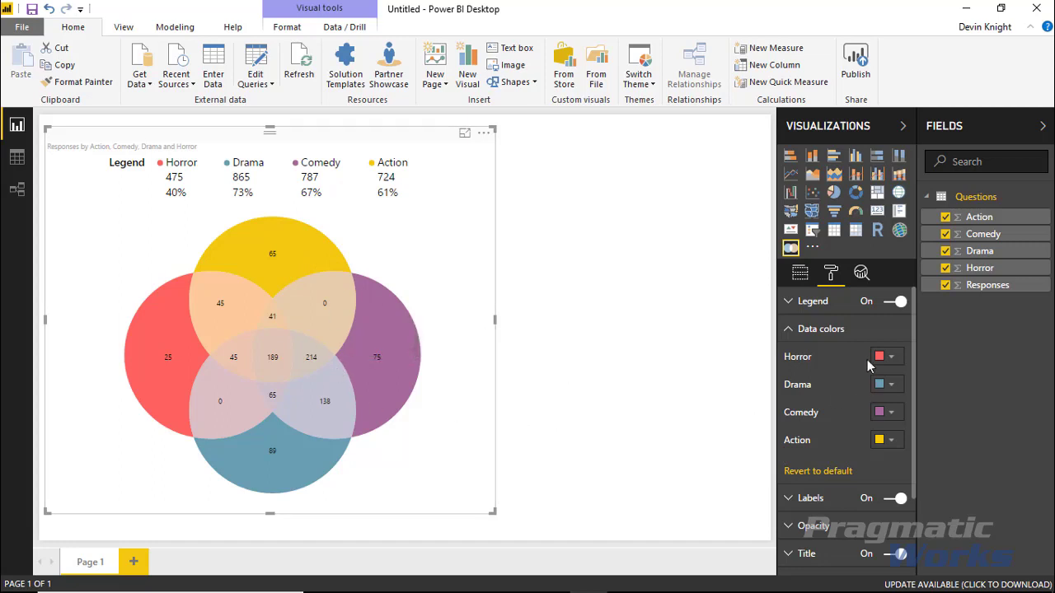
pyautogui.click(793, 335)
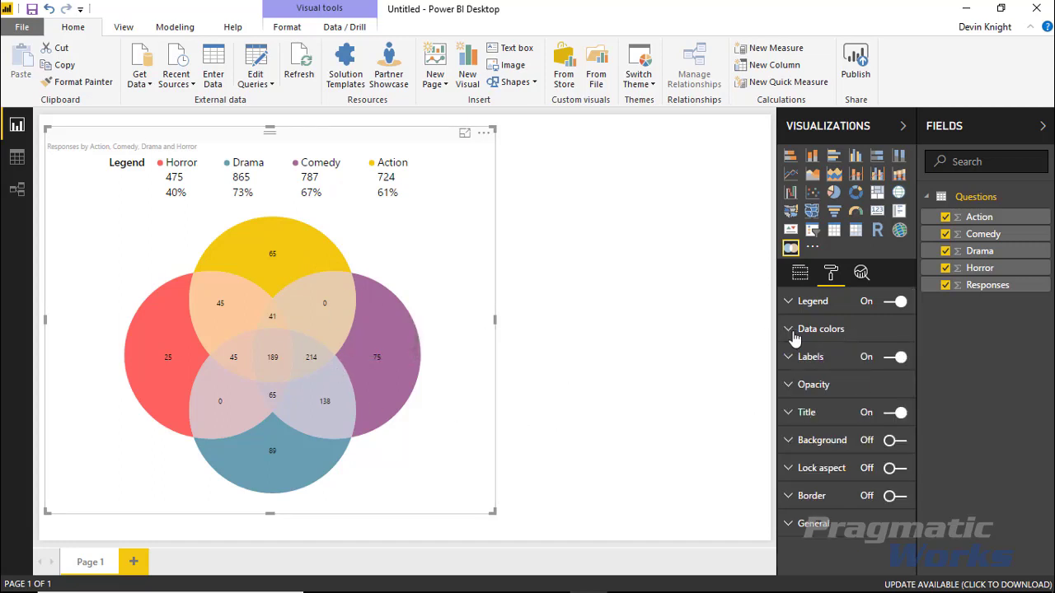
# Enlarge the data labels to size 15, reverting a trial orange color back to black.
pyautogui.click(791, 359)
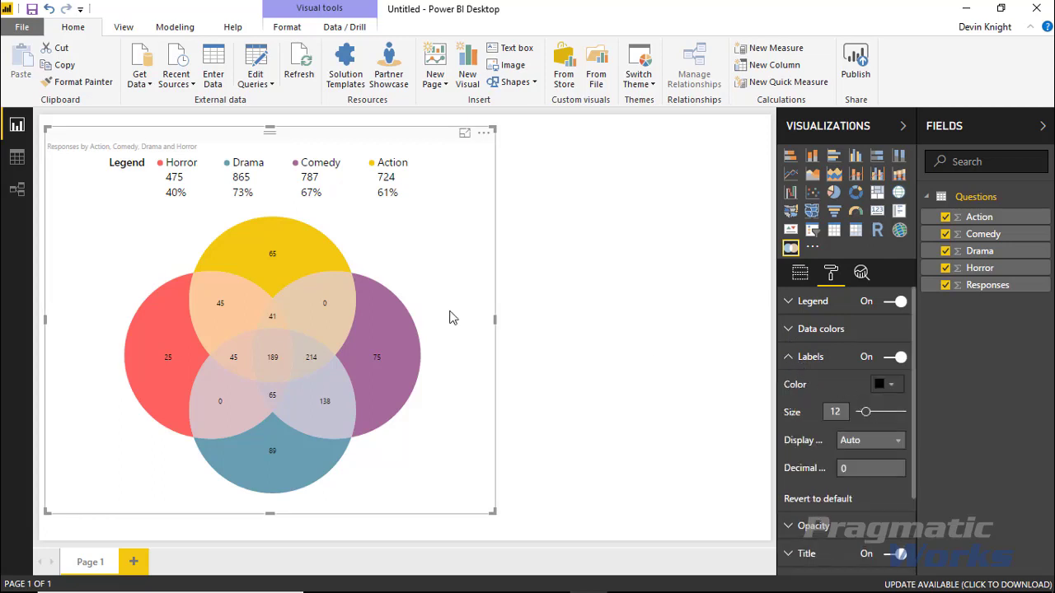
pyautogui.click(887, 388)
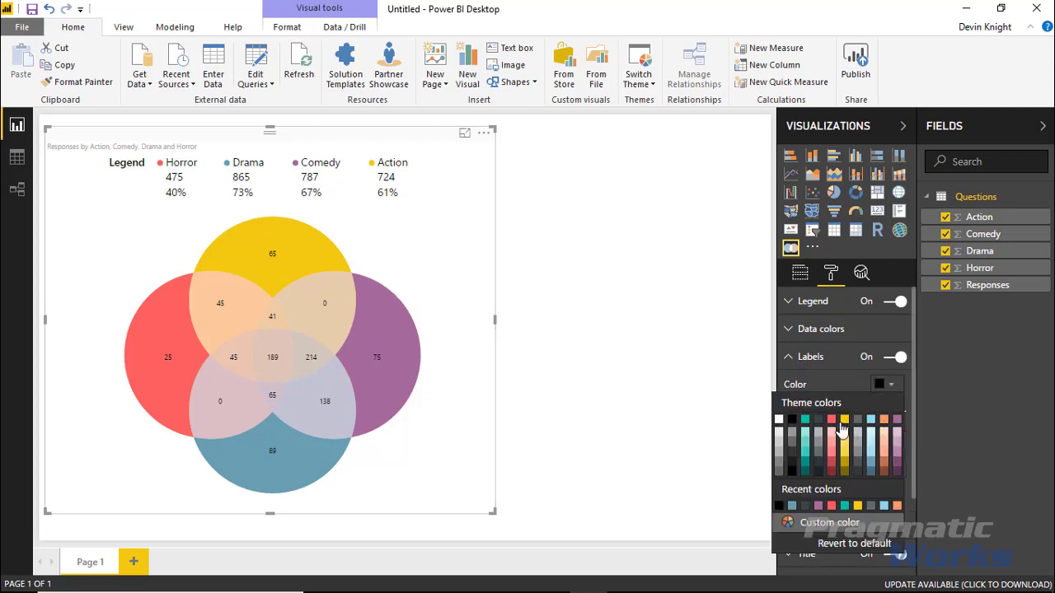
pyautogui.click(884, 420)
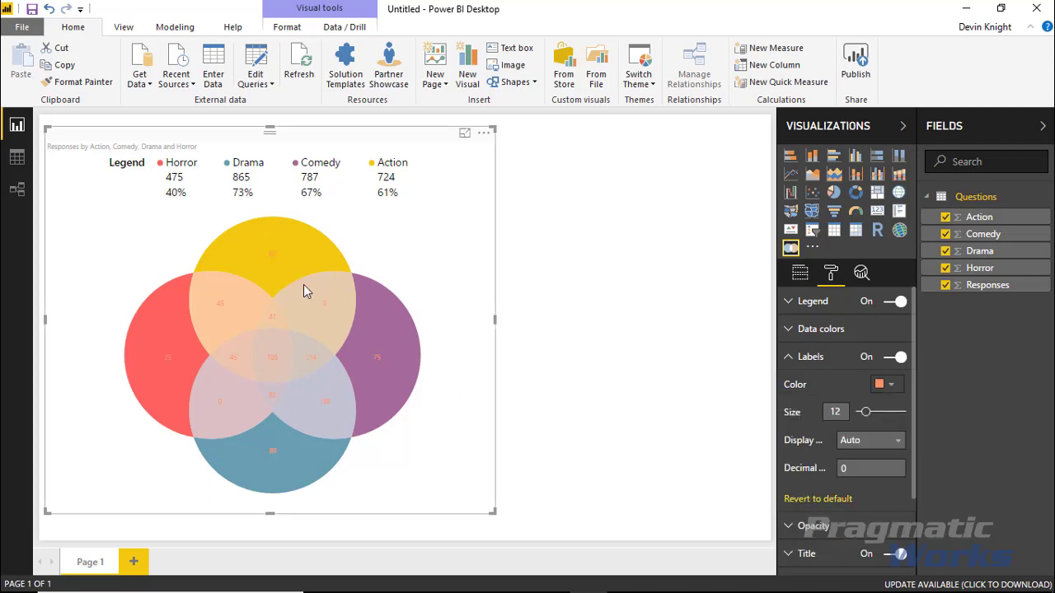
pyautogui.click(834, 499)
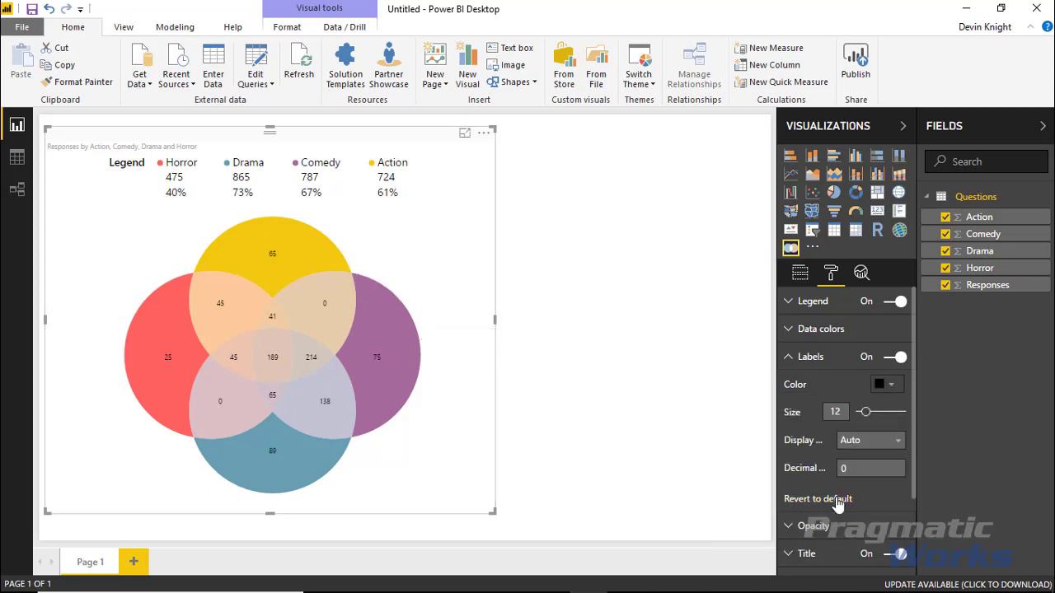
pyautogui.moveTo(871, 422); pyautogui.dragTo(872, 424)
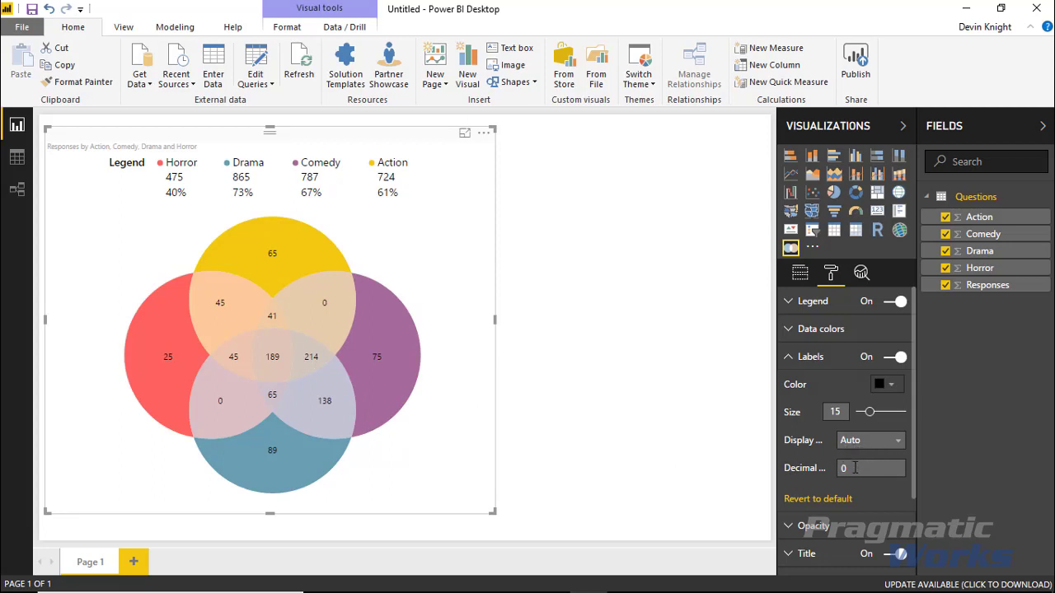
# Set the External opacity of the Venn circles to 80%.
pyautogui.click(794, 357)
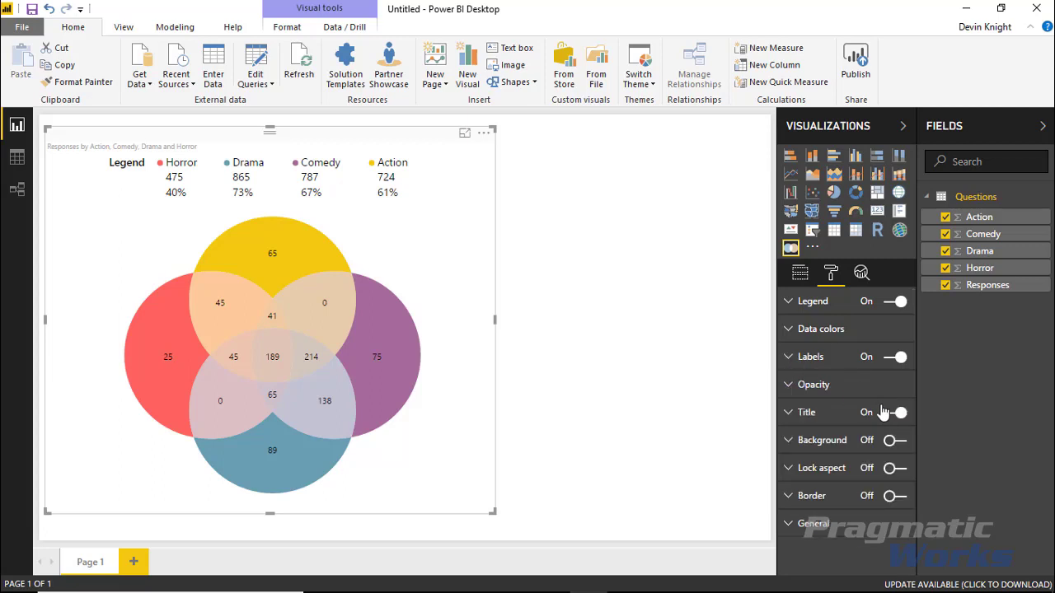
pyautogui.click(794, 387)
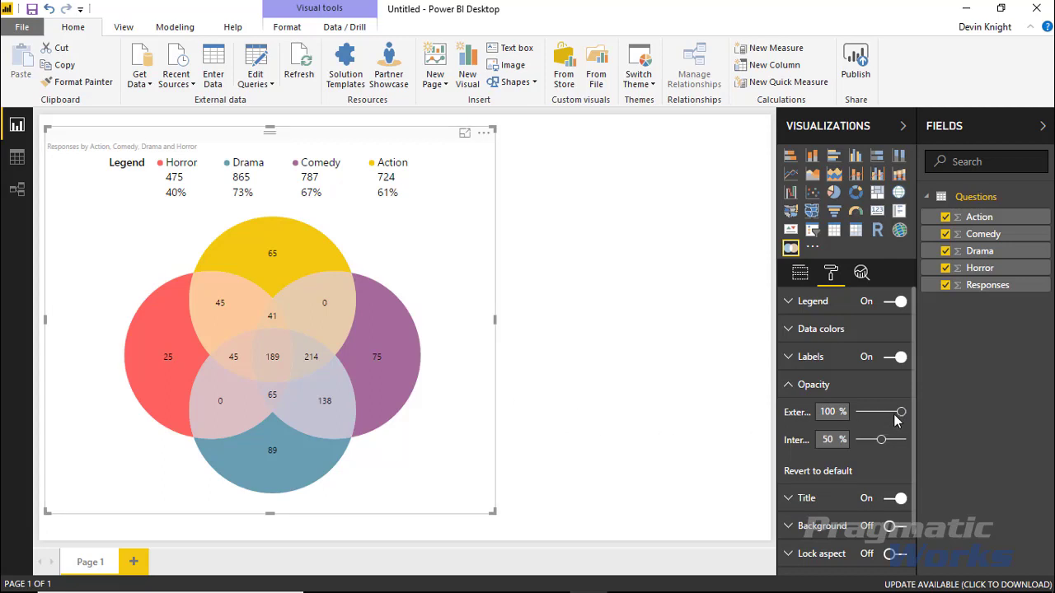
pyautogui.moveTo(899, 416); pyautogui.dragTo(890, 416)
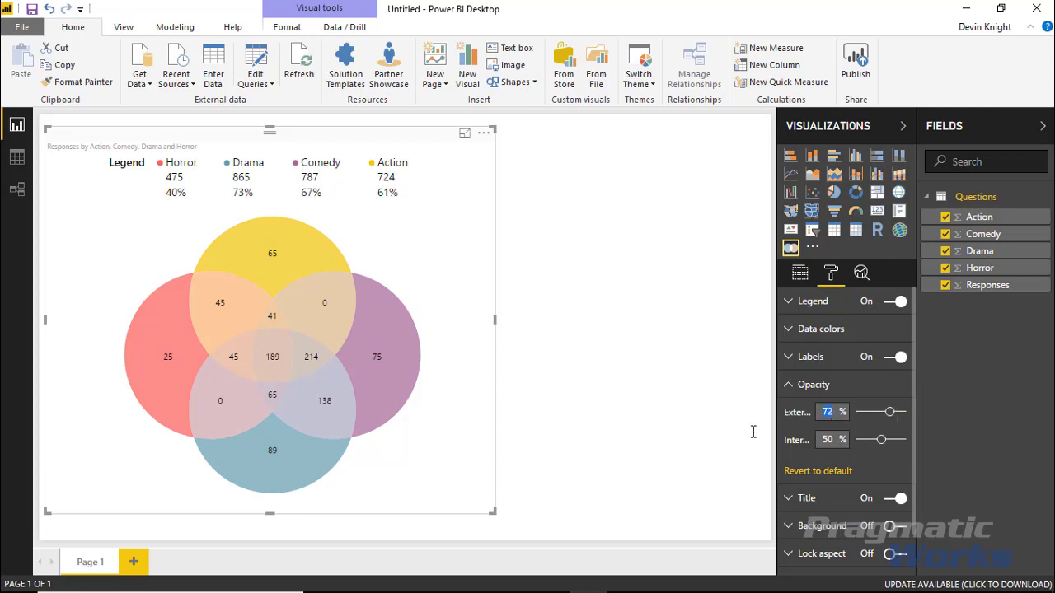
pyautogui.write('100')
pyautogui.press('Return')
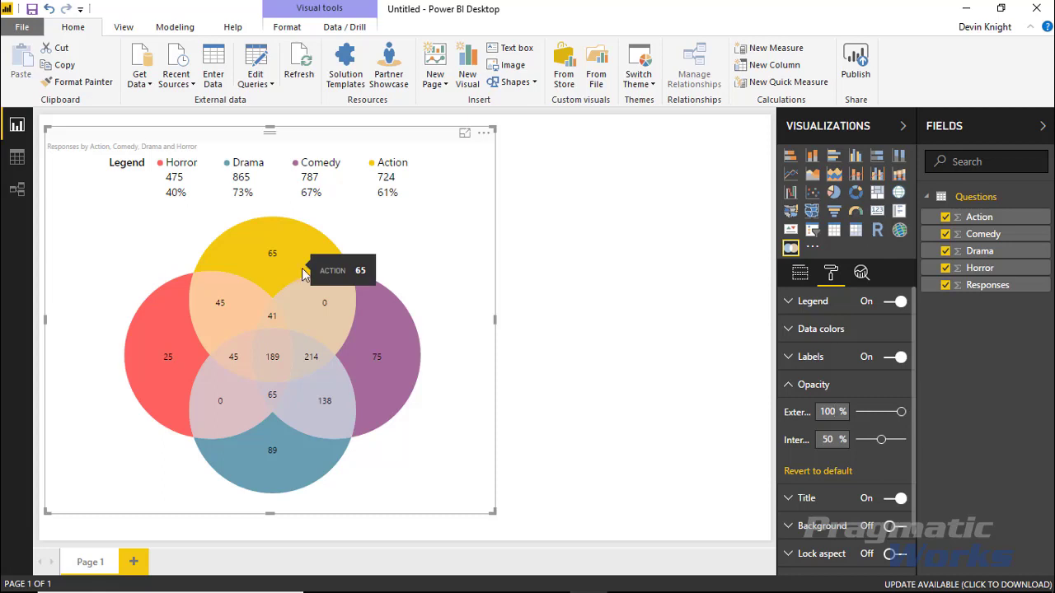
pyautogui.press('BackSpace')
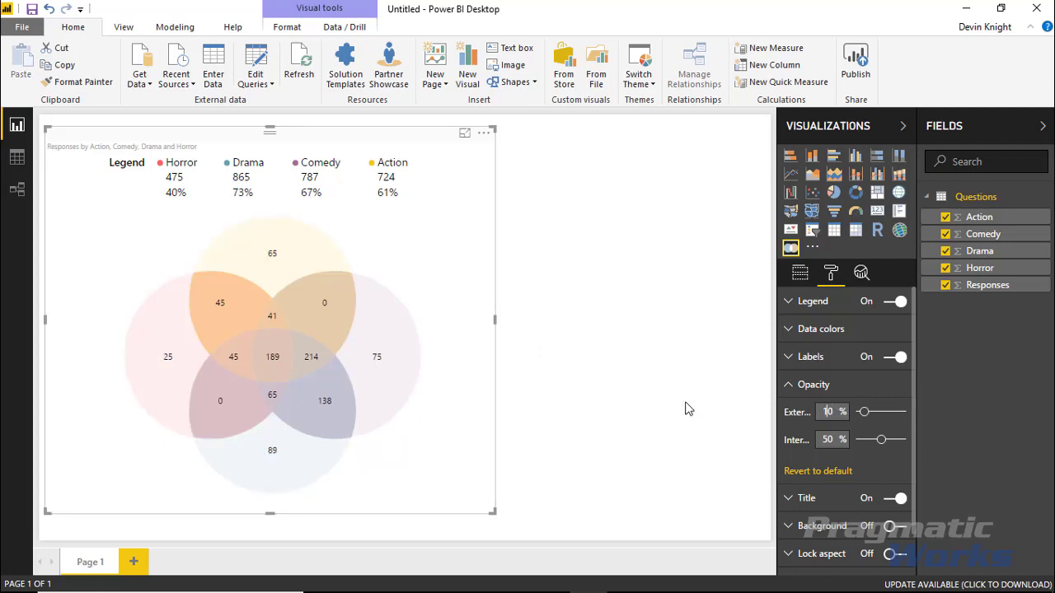
pyautogui.write('8')
pyautogui.write('800')
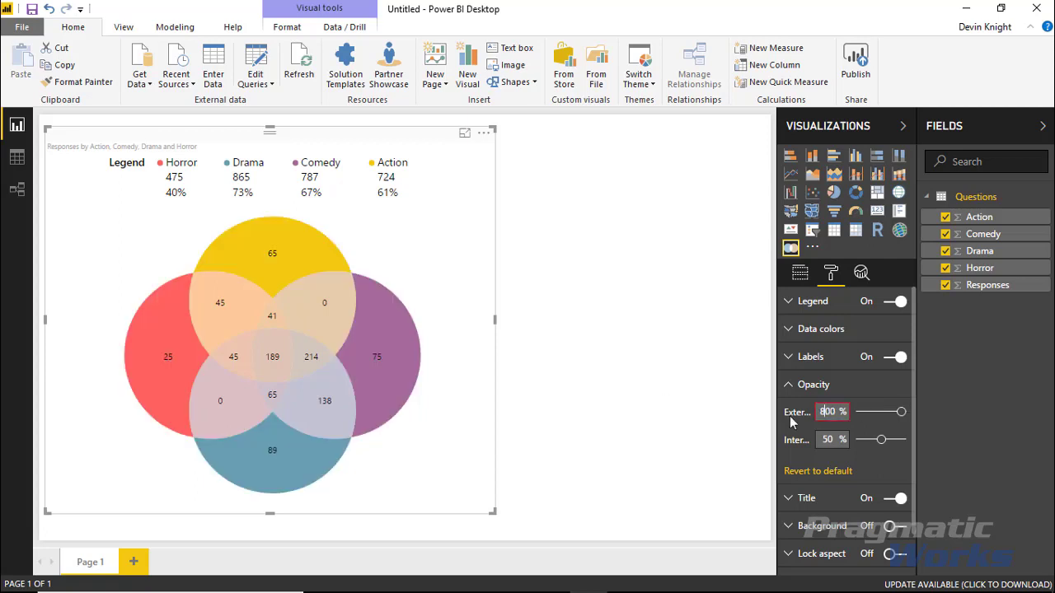
pyautogui.press('BackSpace')
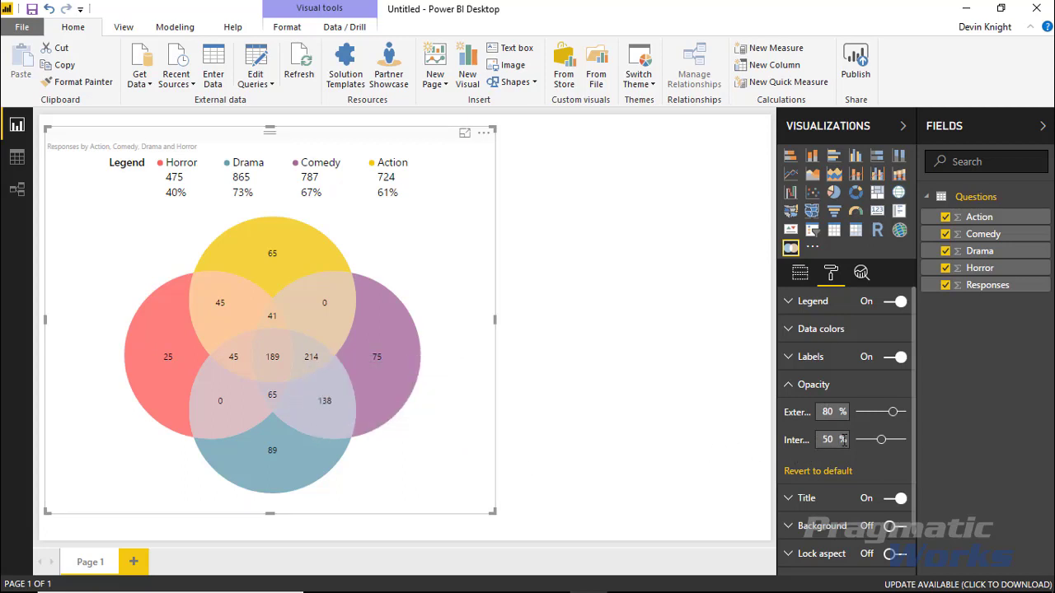
# Set the Internal overlap opacity to 62%.
pyautogui.write('10')
pyautogui.press('Return')
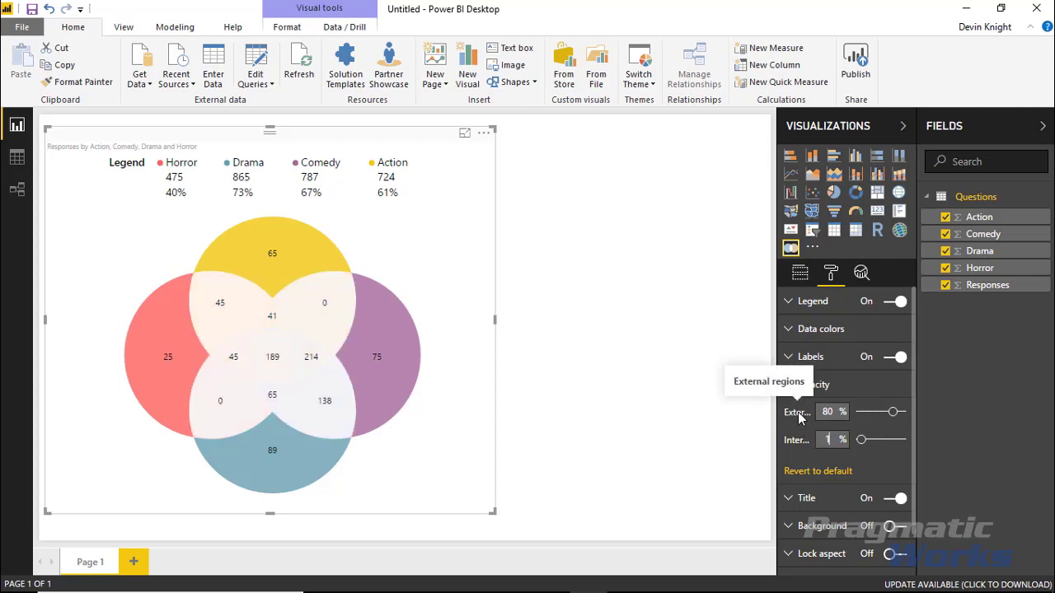
pyautogui.click(889, 440)
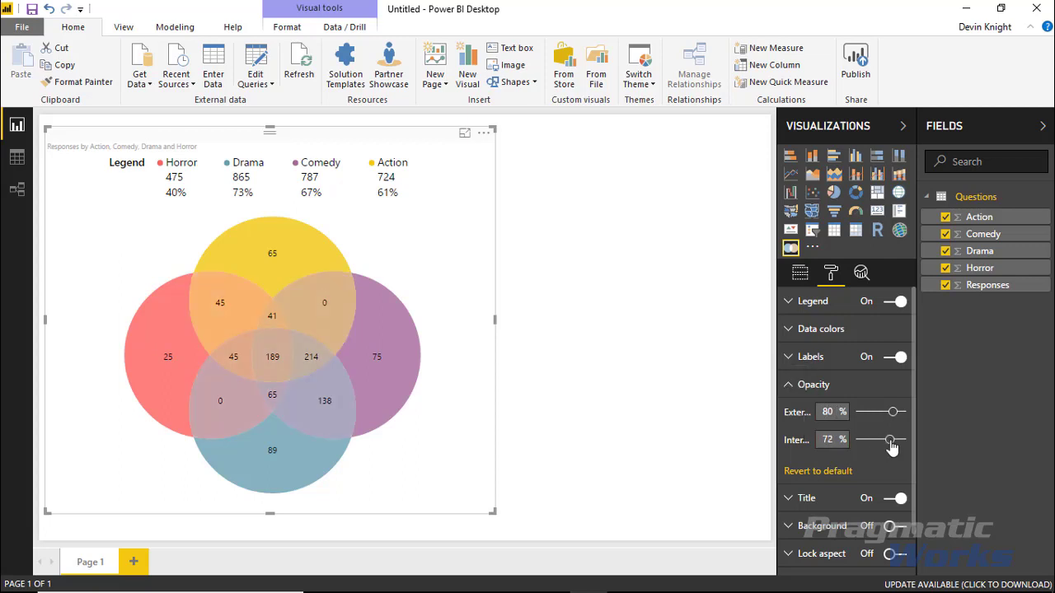
pyautogui.moveTo(890, 442); pyautogui.dragTo(886, 441)
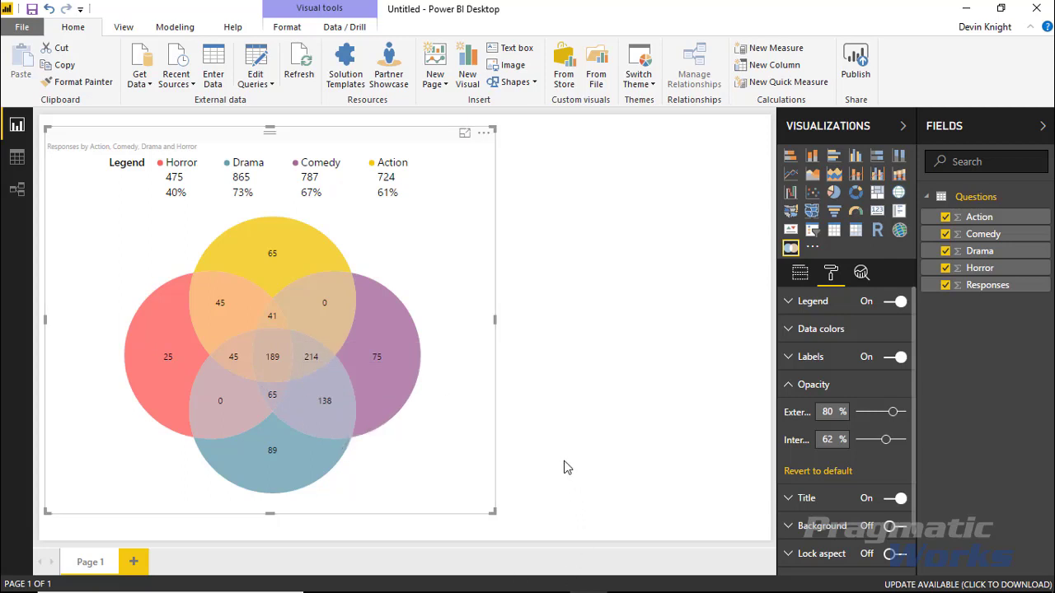
# Turn the chart title off, then toggle the legend and its Show values off and back on.
pyautogui.click(787, 384)
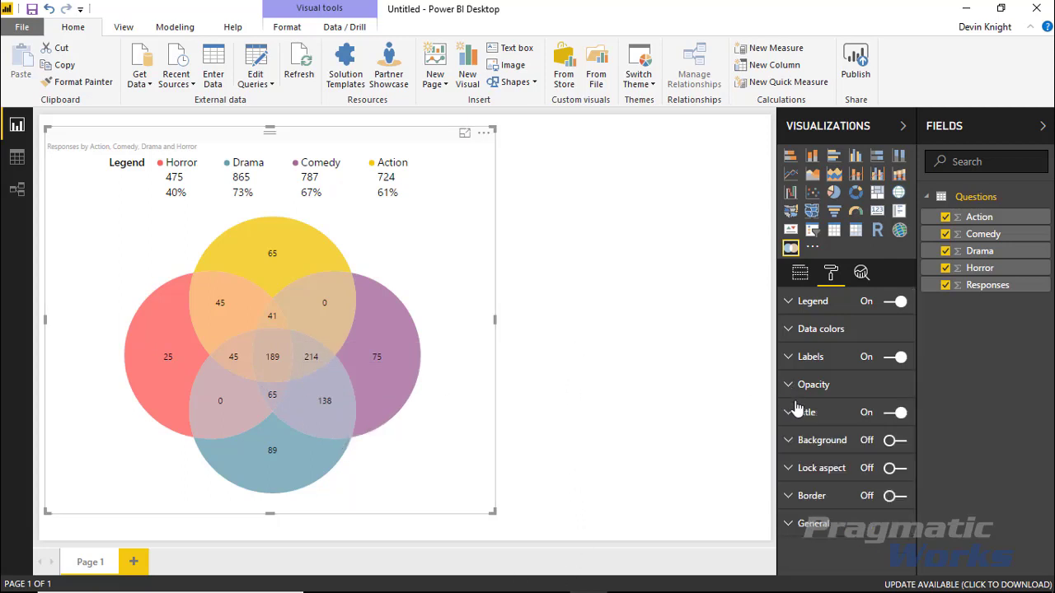
pyautogui.click(896, 413)
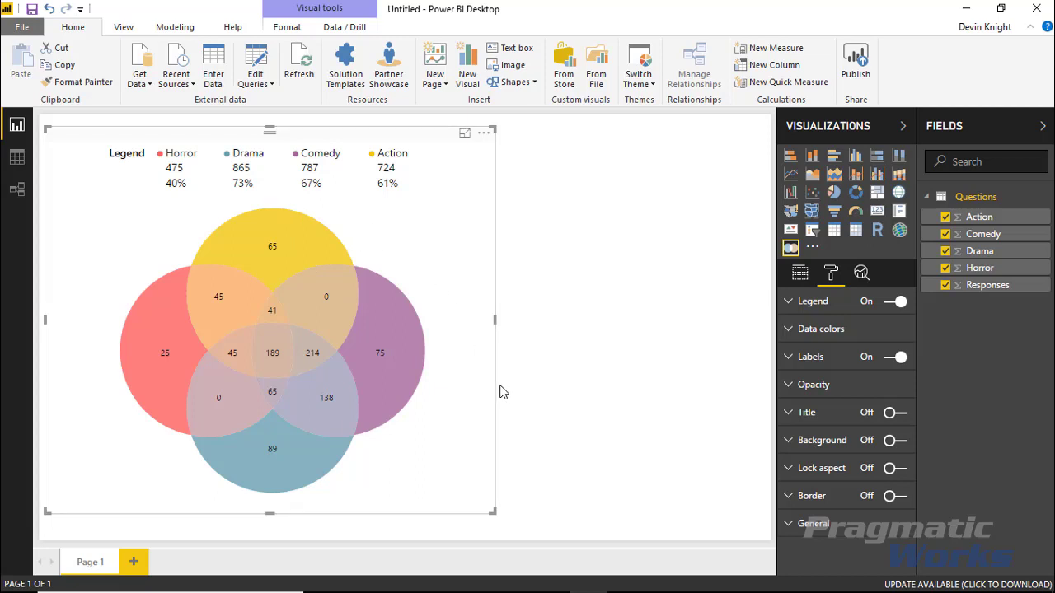
pyautogui.click(894, 303)
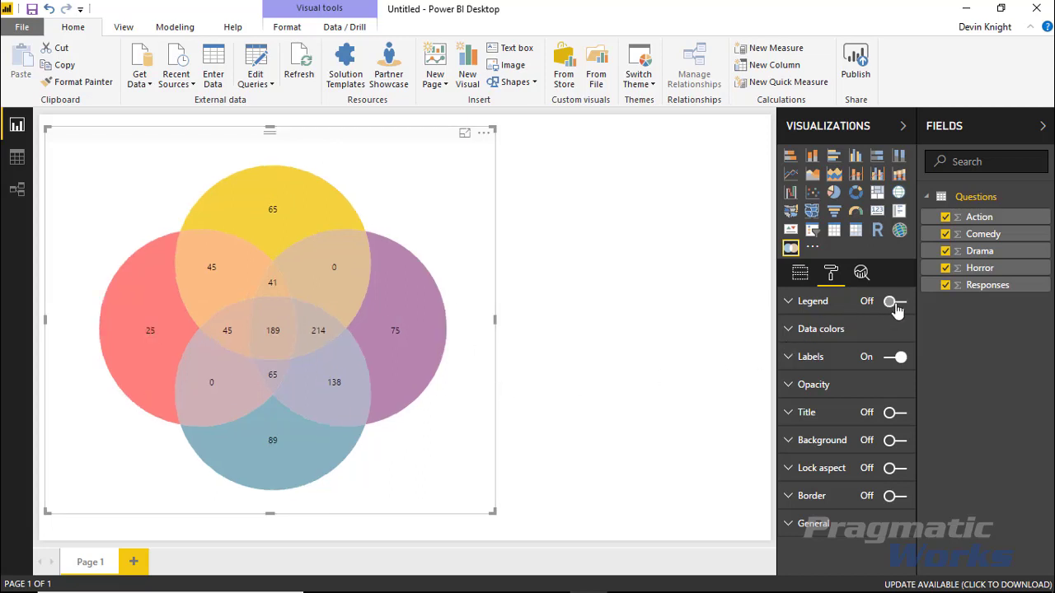
pyautogui.click(894, 302)
pyautogui.click(809, 306)
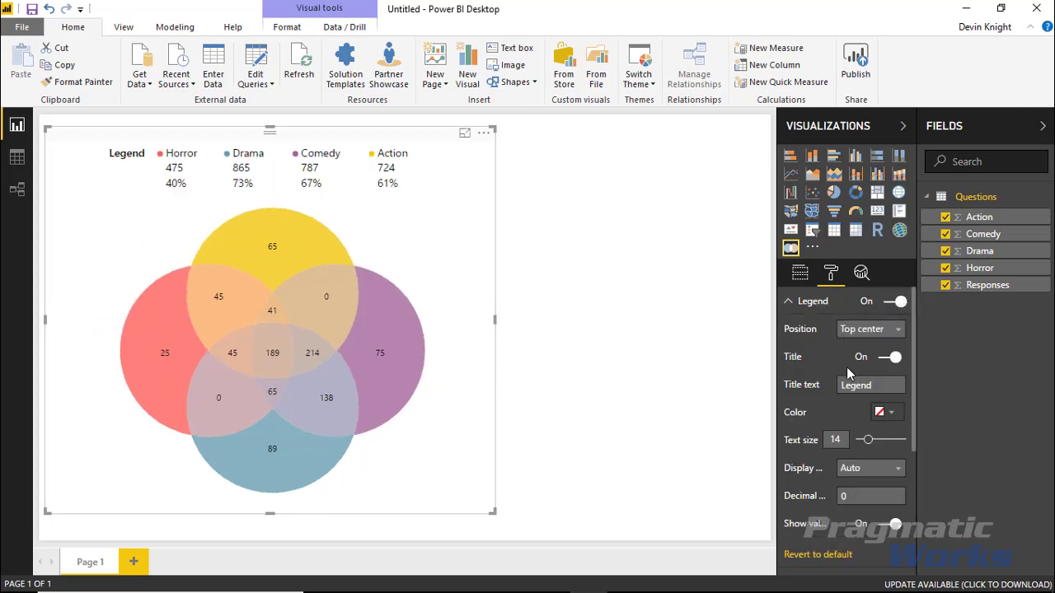
pyautogui.click(890, 524)
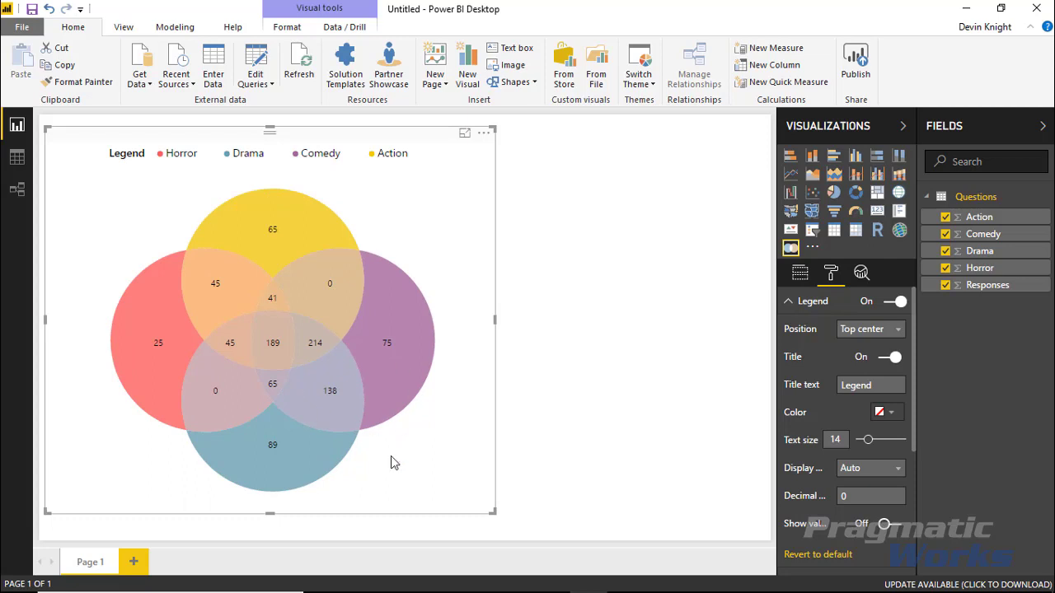
pyautogui.click(893, 527)
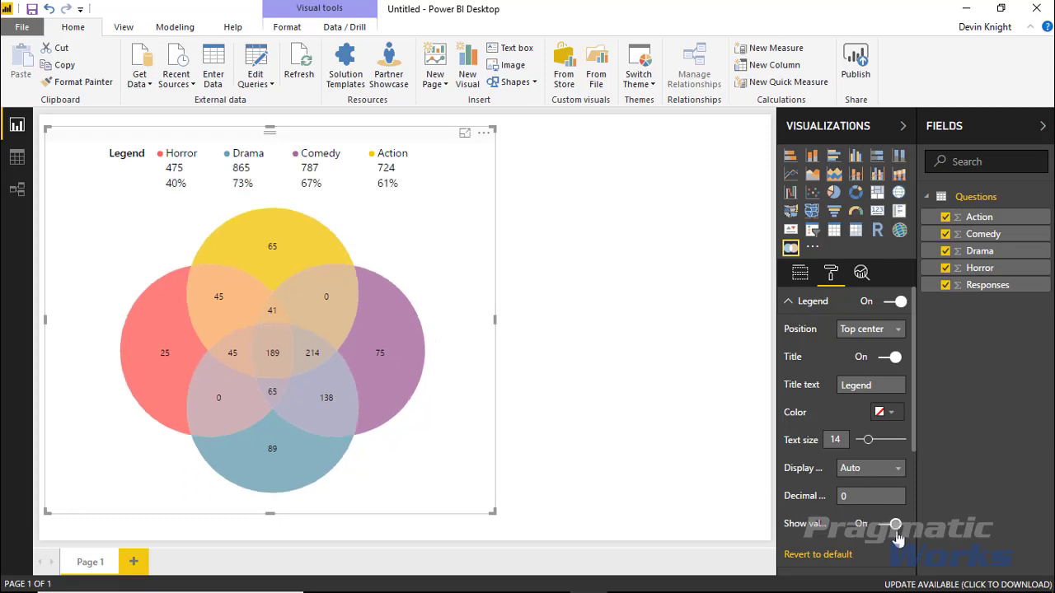